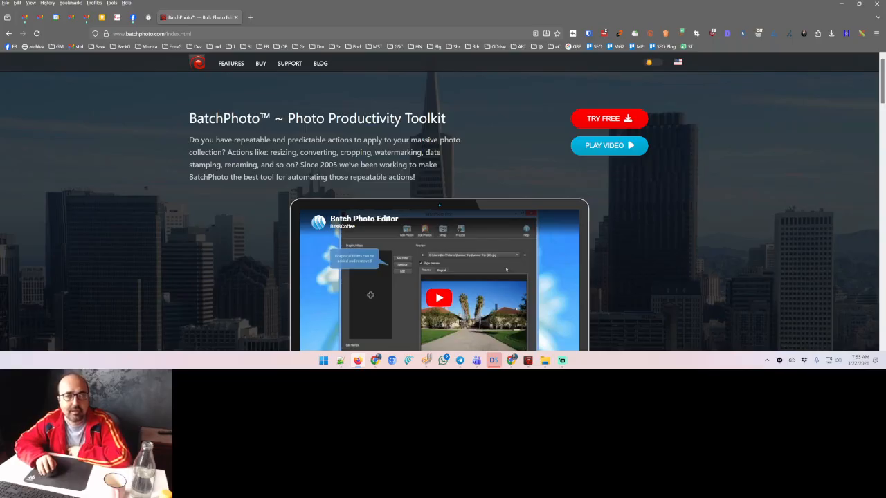
# Step: View the BatchPhoto purchase page with its editions and prices, and return to the site's home page
pyautogui.scroll(-1, 443, 263)
pyautogui.scroll(1, 269, 126)
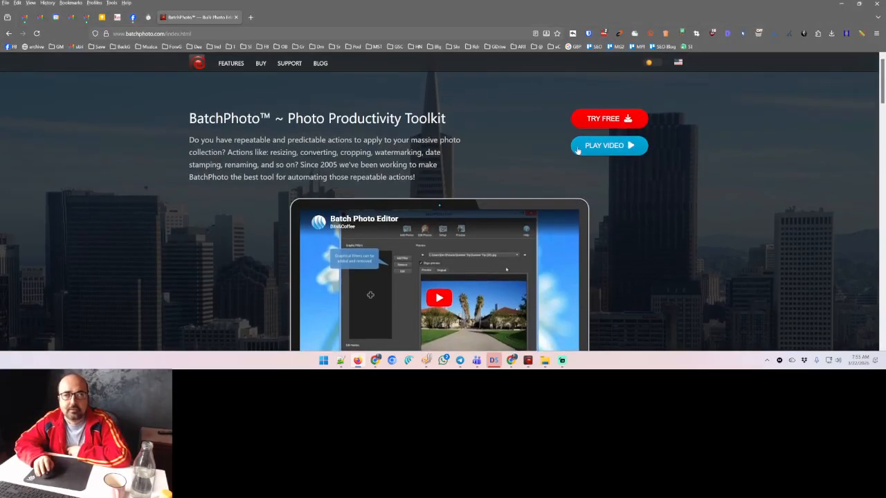
pyautogui.click(260, 63)
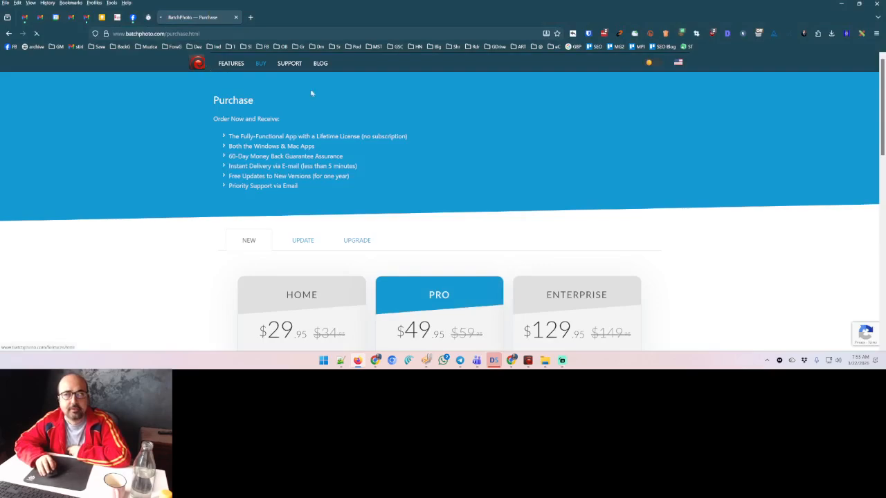
pyautogui.click(199, 65)
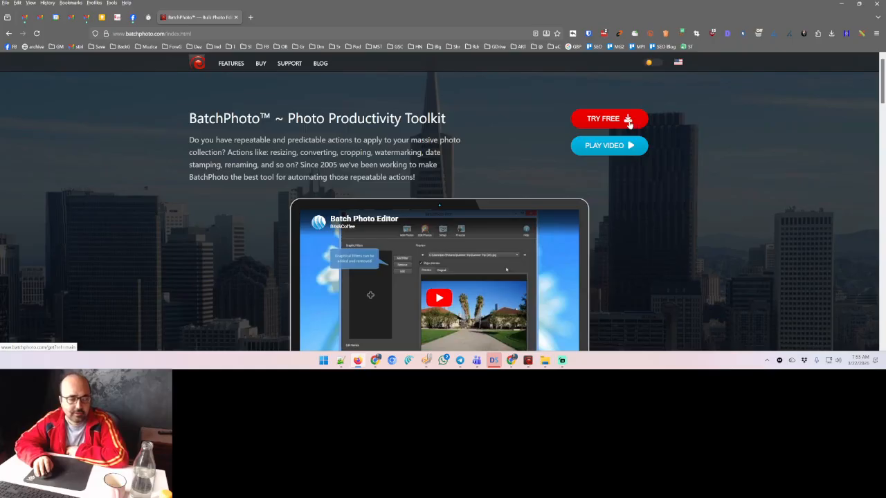
pyautogui.click(562, 361)
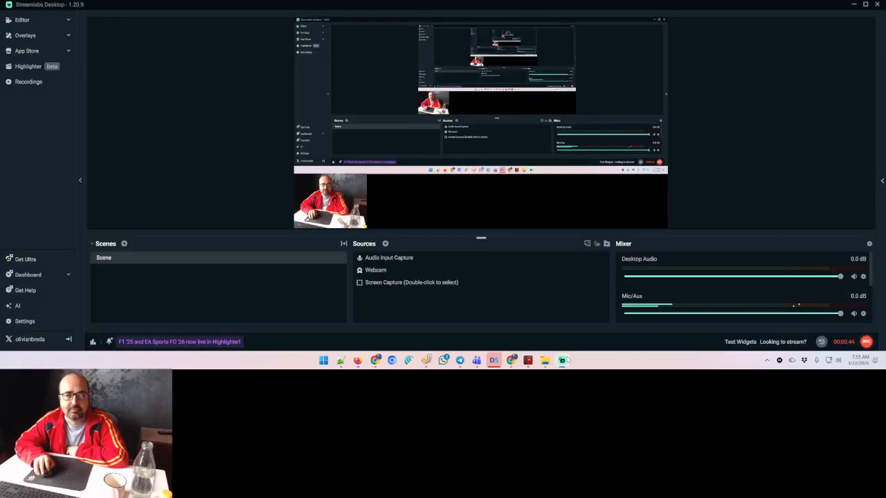
pyautogui.click(562, 361)
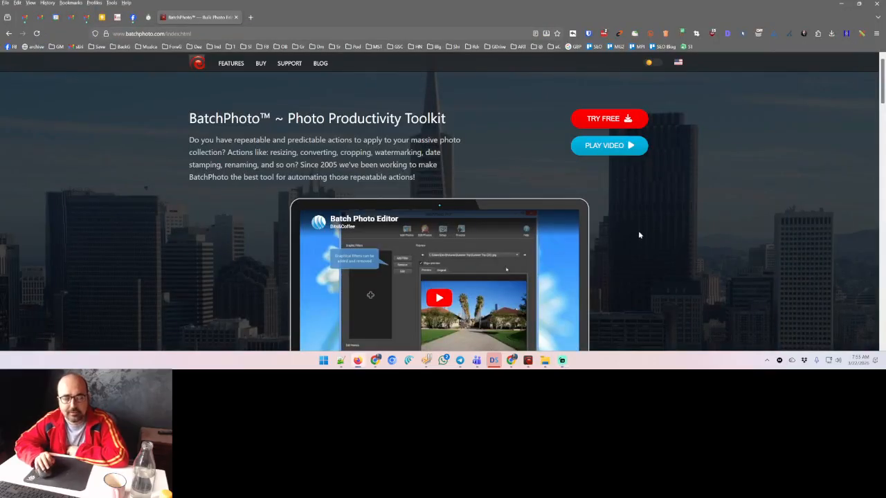
# Step: View the Photos folder in File Explorer and locate the BatchPhoto shortcut and installer on the desktop
pyautogui.click(528, 359)
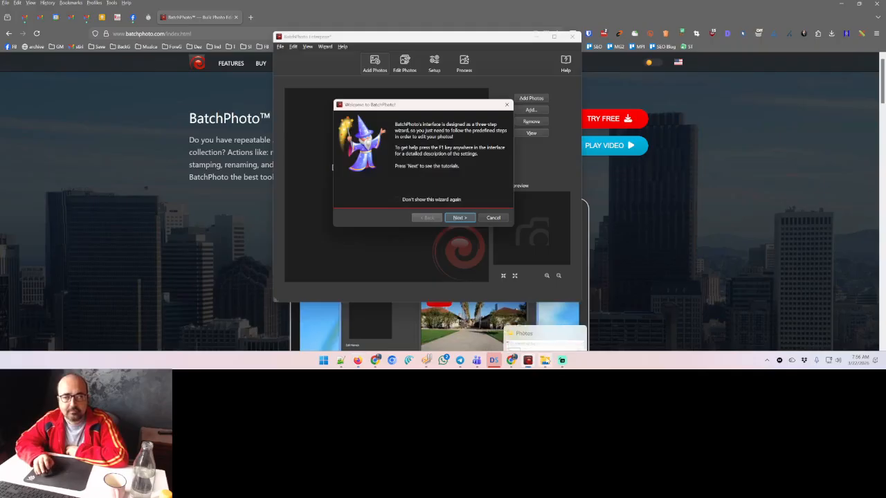
pyautogui.click(545, 360)
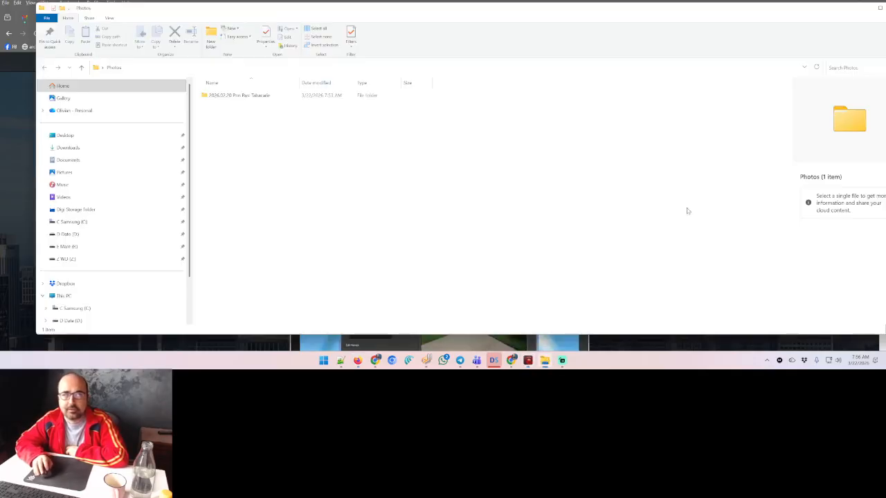
pyautogui.click(844, 6)
pyautogui.click(843, 5)
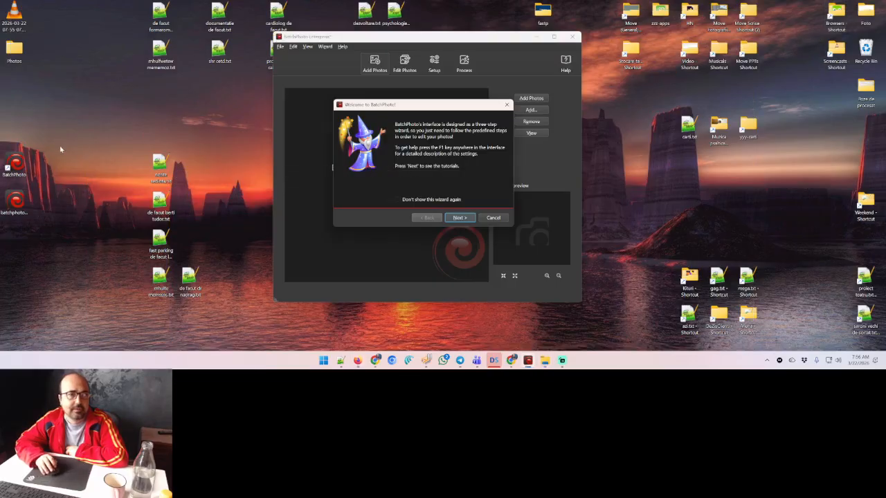
pyautogui.moveTo(60, 149); pyautogui.dragTo(2, 217)
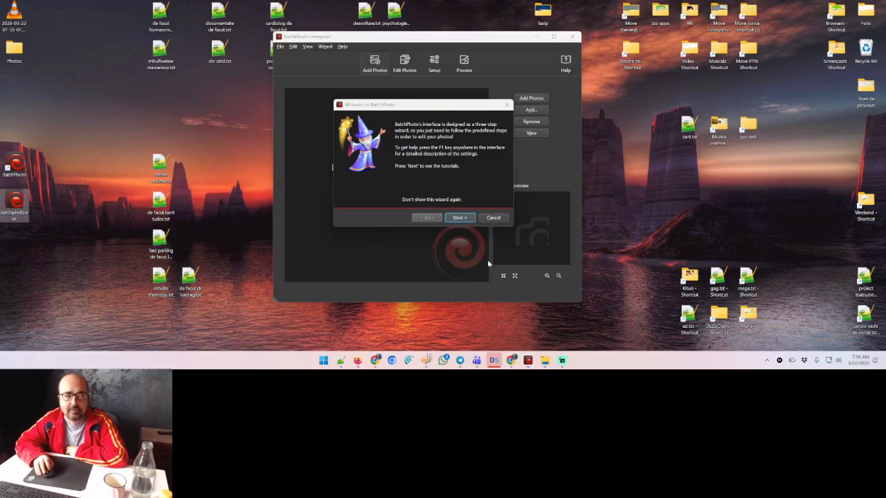
# Step: Switch to BatchPhoto and open Tutorial 1 on adding comments and date from the welcome wizard
pyautogui.click(357, 361)
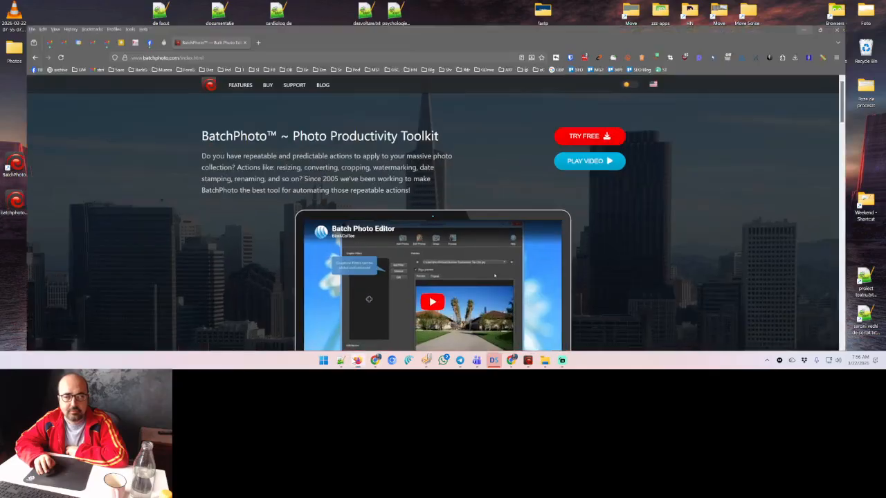
pyautogui.click(530, 360)
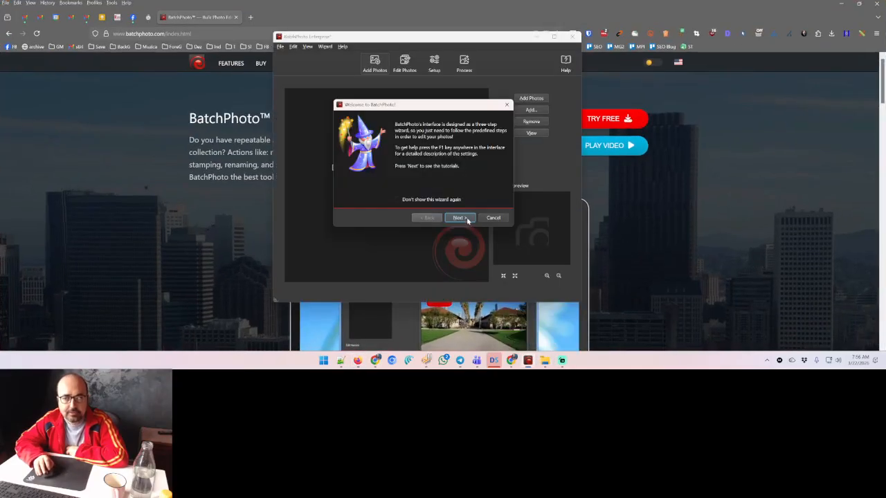
pyautogui.click(460, 218)
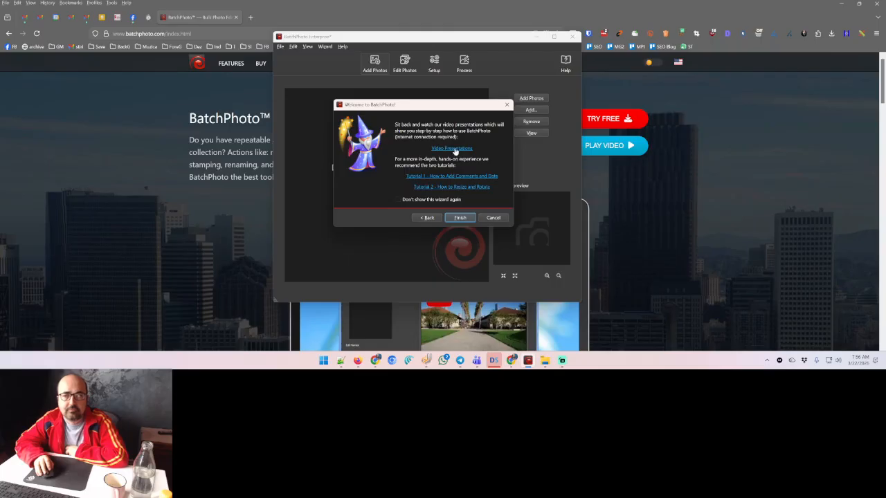
pyautogui.click(447, 176)
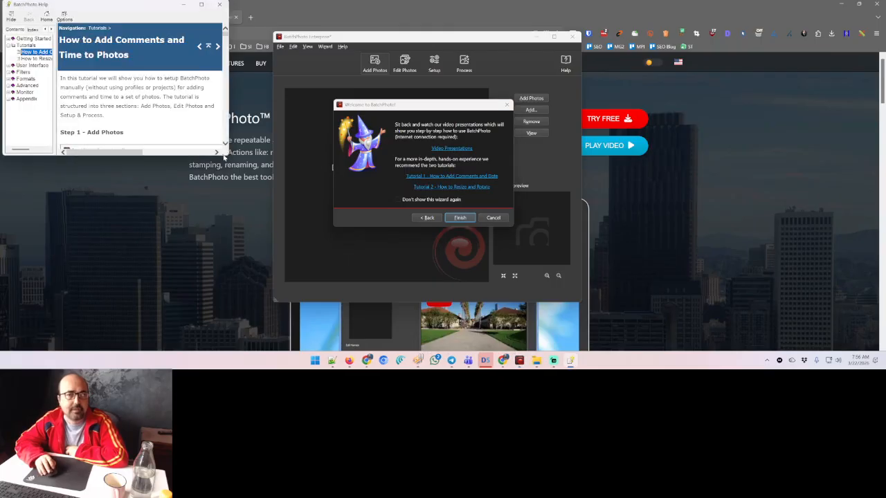
# Step: Enlarge the help window, read the tutorial's sections on adding photos and the Comment and Date filters, and close the help
pyautogui.moveTo(228, 158); pyautogui.dragTo(548, 330)
pyautogui.scroll(-3, 374, 221)
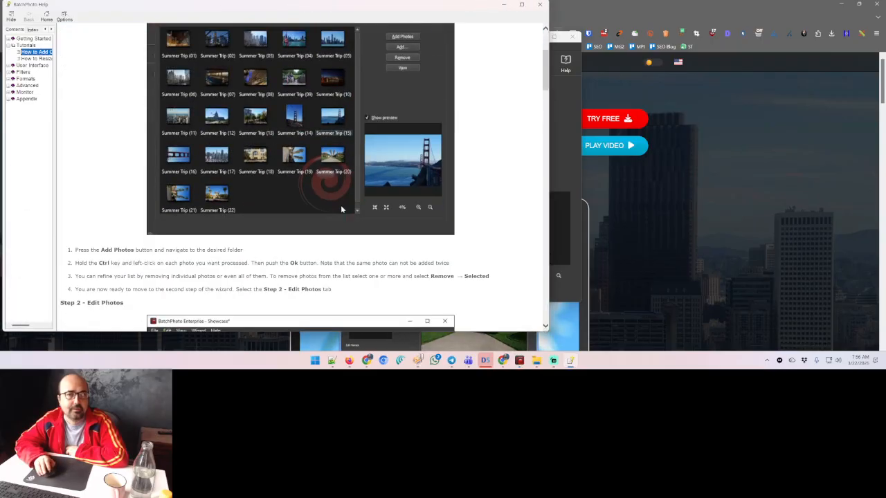
pyautogui.scroll(3, 291, 187)
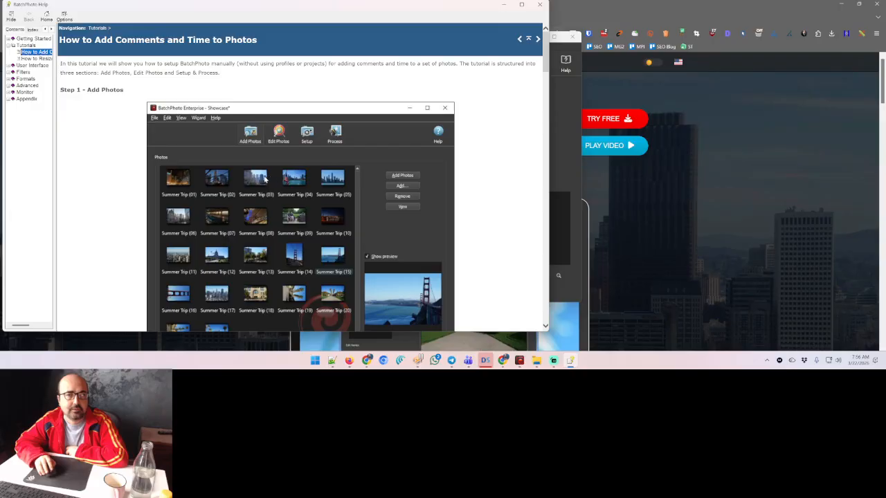
pyautogui.scroll(-9, 291, 184)
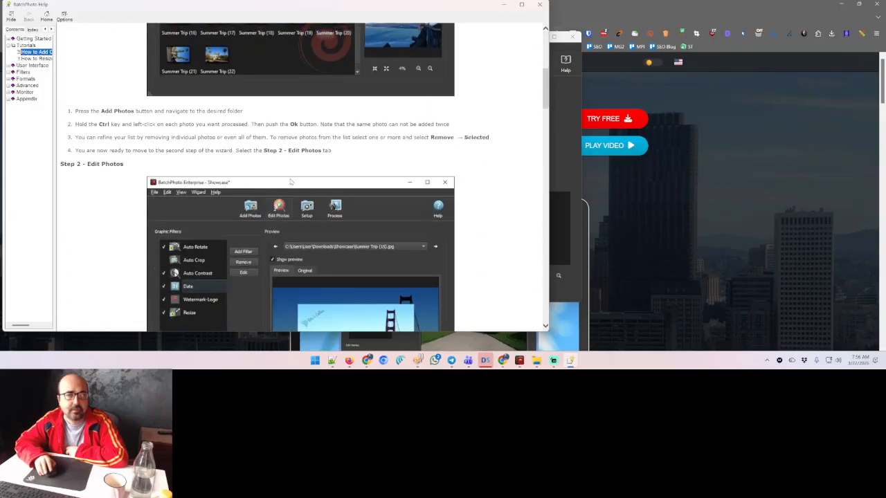
pyautogui.scroll(-8, 277, 183)
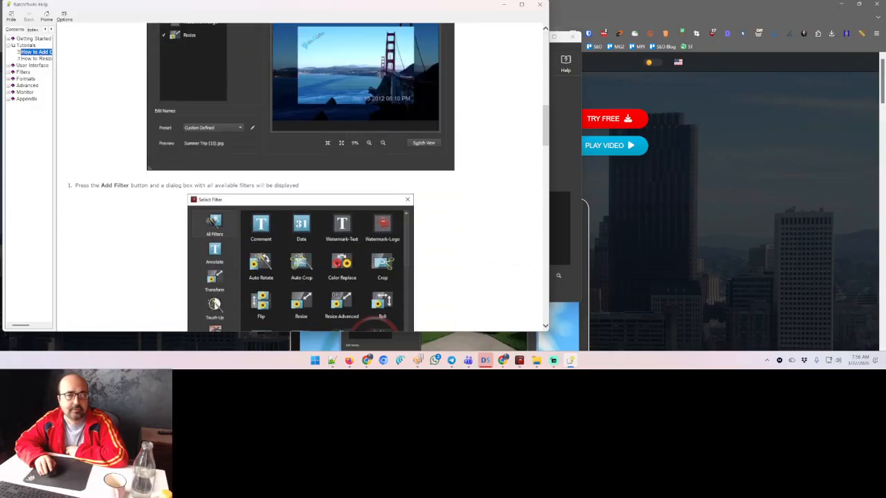
pyautogui.scroll(-4, 264, 184)
pyautogui.scroll(-4, 265, 187)
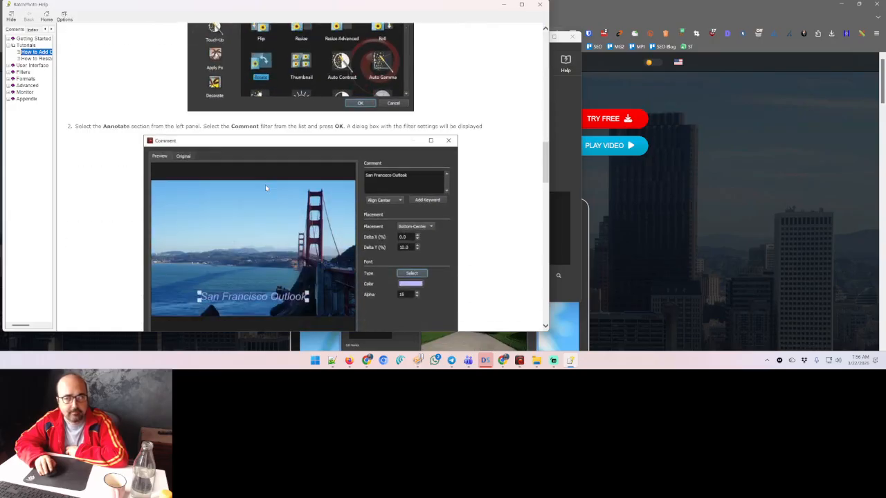
pyautogui.scroll(-3, 266, 185)
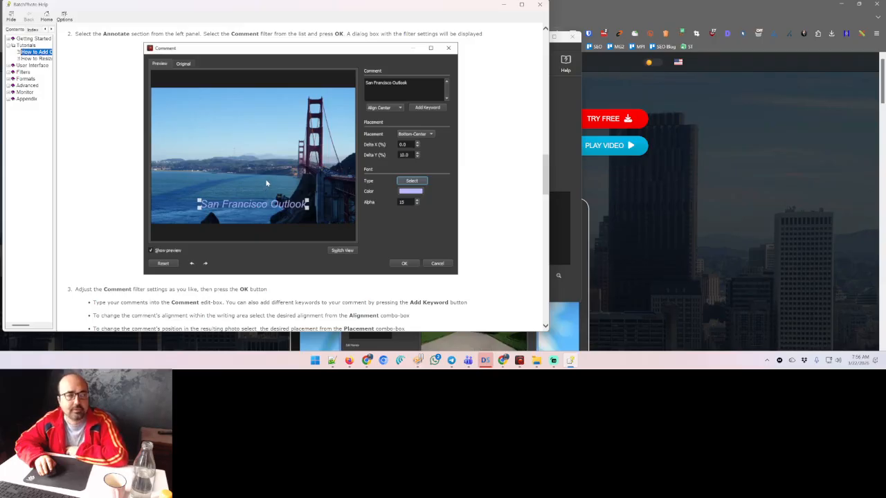
pyautogui.scroll(-3, 268, 185)
pyautogui.scroll(-2, 267, 181)
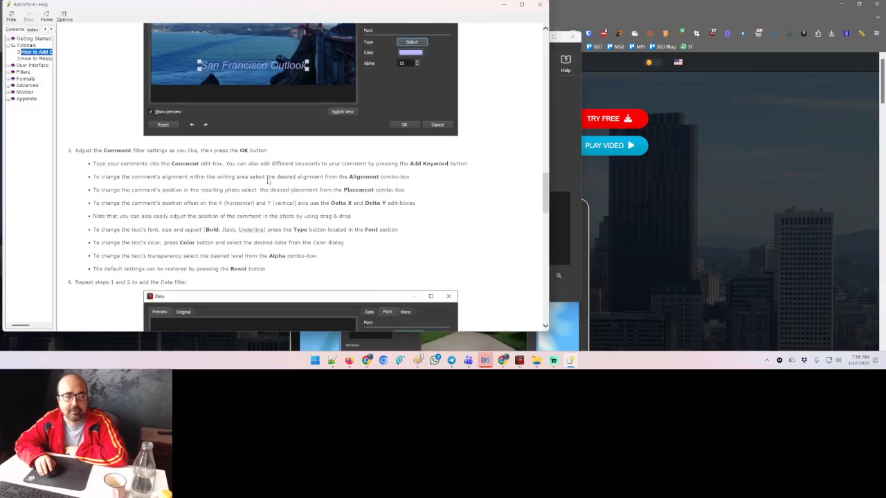
pyautogui.scroll(-6, 267, 180)
pyautogui.scroll(-1, 267, 180)
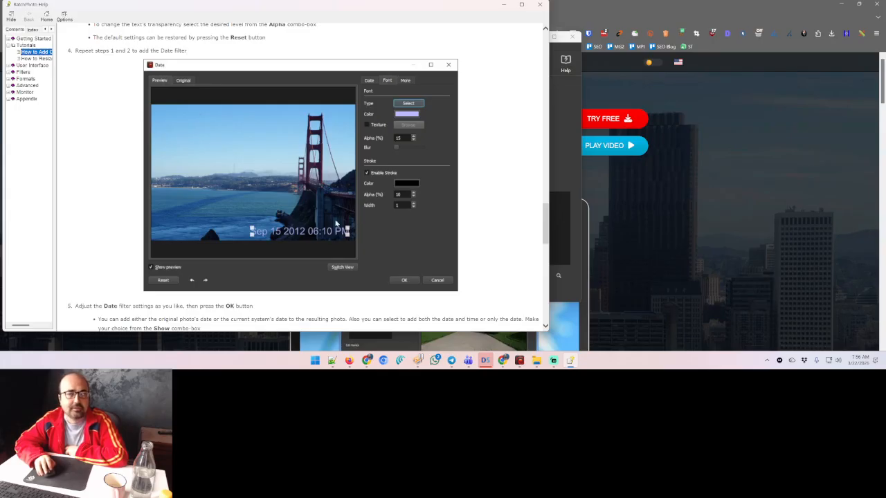
pyautogui.scroll(-3, 301, 199)
pyautogui.click(539, 4)
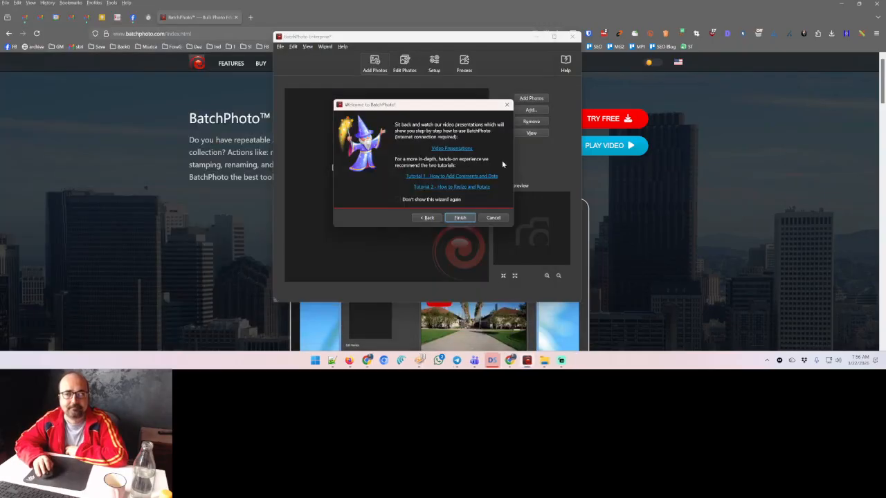
# Step: Finish the welcome wizard and accept the new version check dialog with checking at startup left off
pyautogui.click(459, 218)
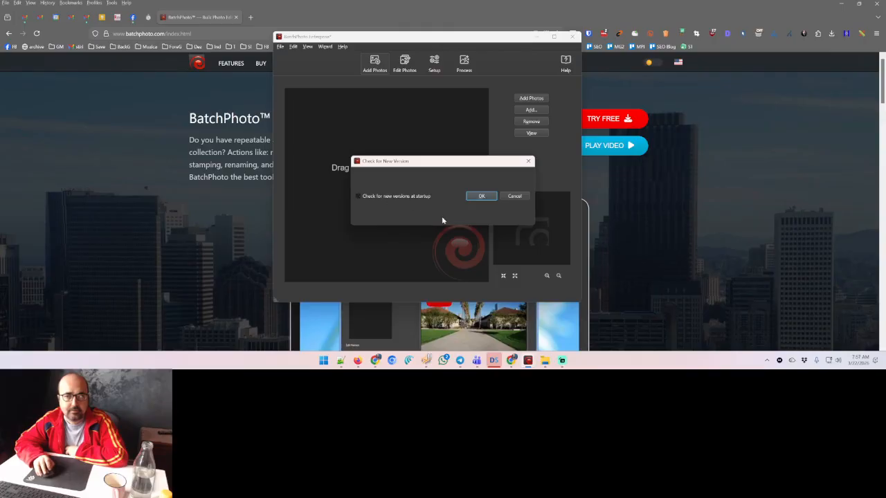
pyautogui.click(483, 199)
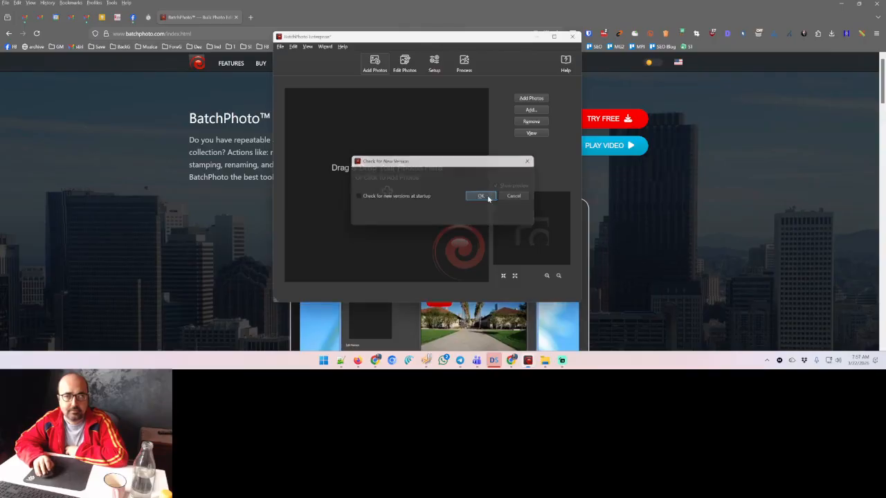
# Step: Add all photos from the "! Alese" subfolder of "2026.02.20 Prin Parc Tabacarie" in File Explorer to BatchPhoto's photo list
pyautogui.click(550, 339)
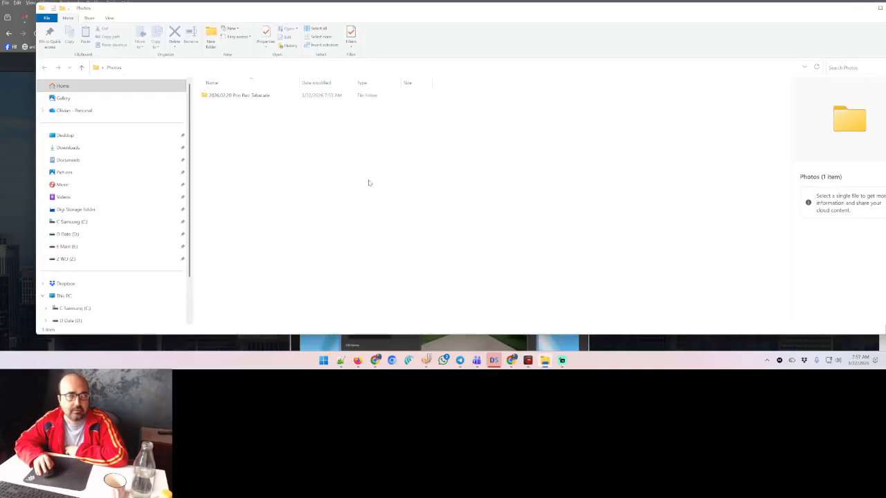
pyautogui.doubleClick(252, 98)
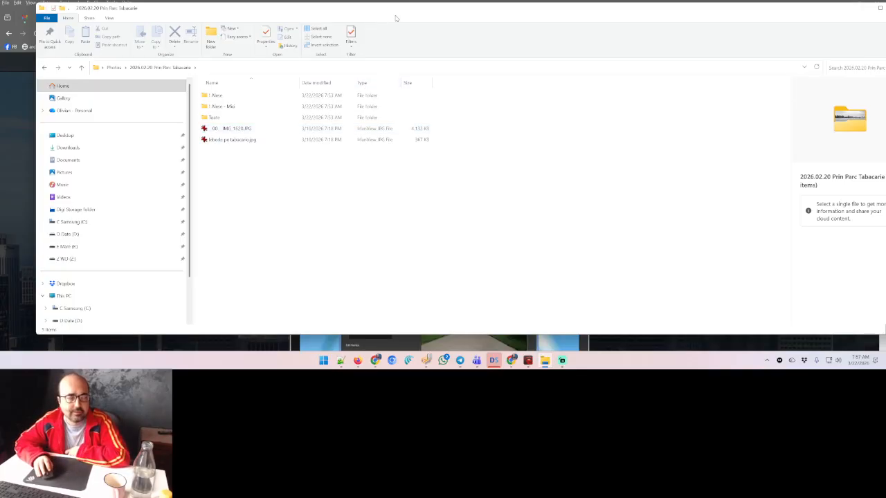
pyautogui.moveTo(382, 11)
pyautogui.mouseDown()
pyautogui.moveTo(448, 19)
pyautogui.moveTo(430, 10)
pyautogui.moveTo(411, 20)
pyautogui.moveTo(388, 18)
pyautogui.moveTo(433, 68)
pyautogui.moveTo(392, 47)
pyautogui.moveTo(387, 22)
pyautogui.mouseUp()
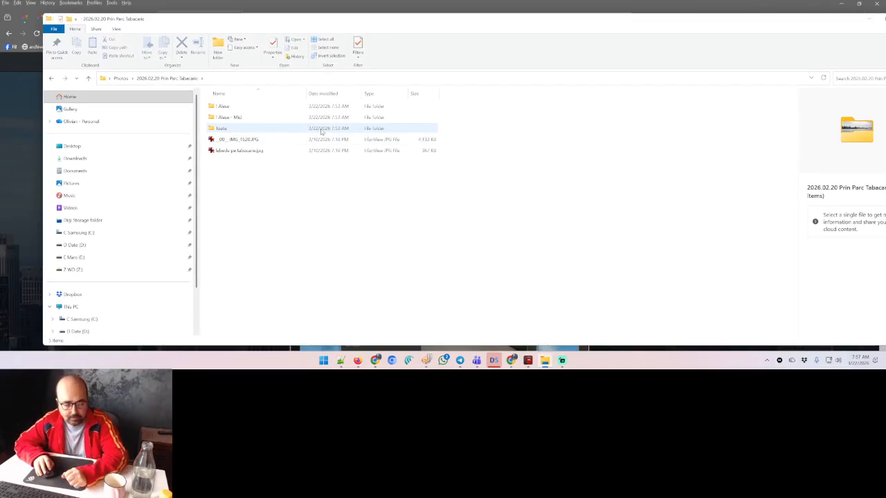
pyautogui.hotkey('alt', 'Tab')
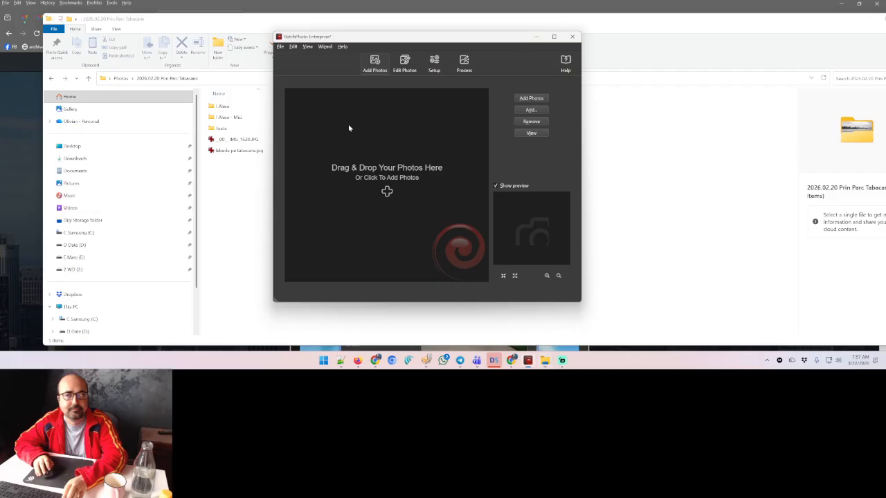
pyautogui.doubleClick(256, 106)
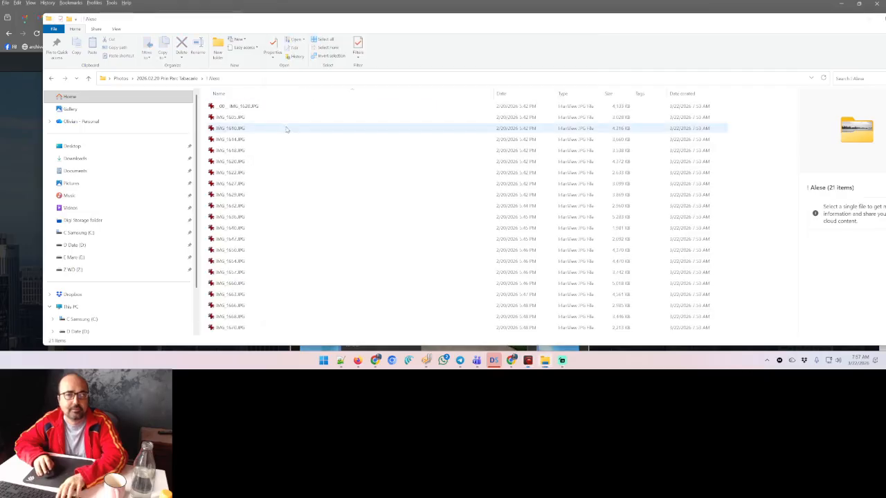
pyautogui.hotkey('ctrl', 'a')
pyautogui.hotkey('alt', 'Tab')
pyautogui.moveTo(261, 119); pyautogui.dragTo(421, 161)
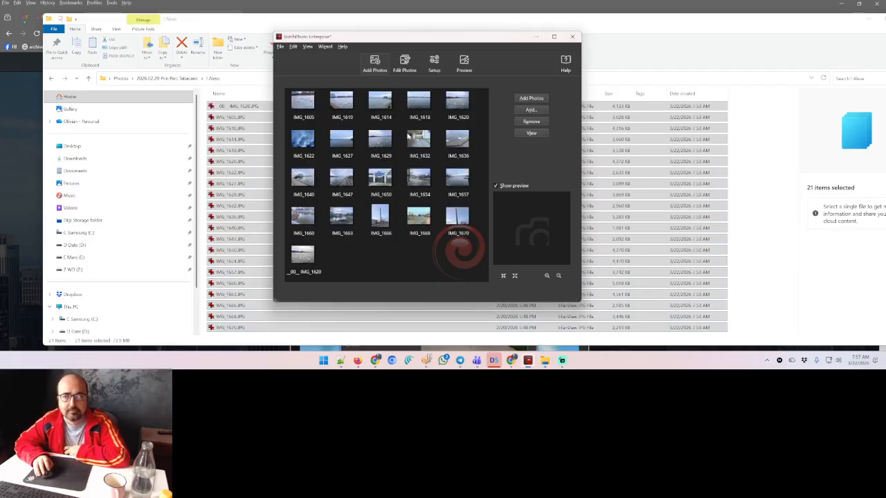
# Step: Go to the photo editing stage and add a Watermark-Text filter
pyautogui.click(407, 66)
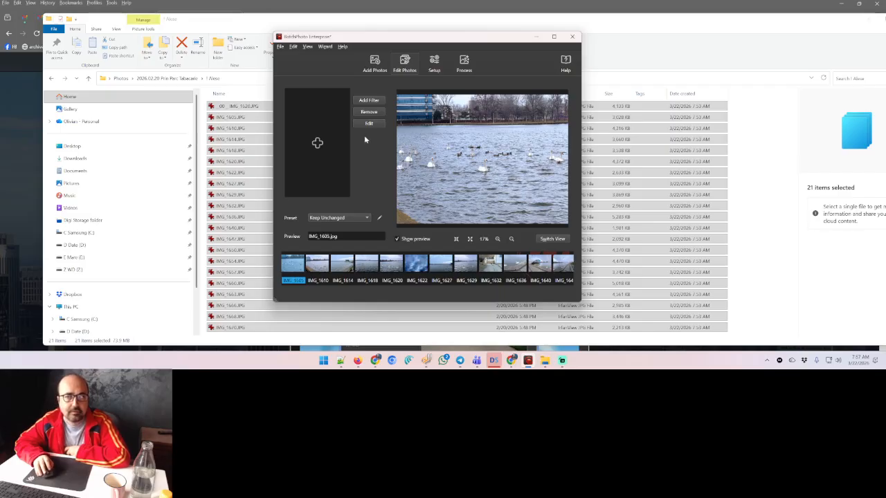
pyautogui.click(370, 101)
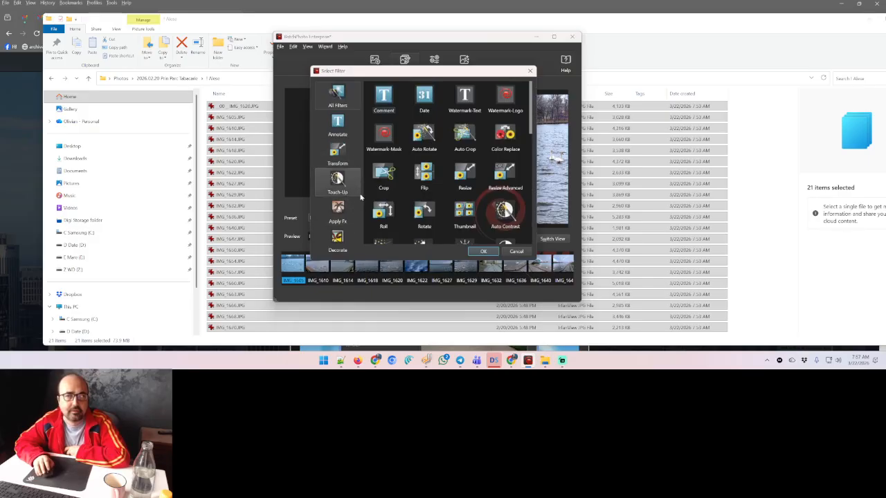
pyautogui.click(464, 99)
pyautogui.click(483, 251)
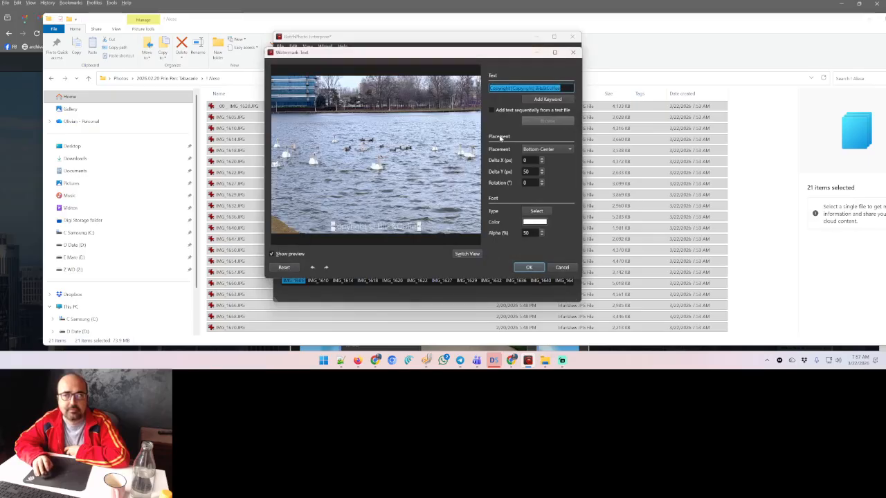
# Step: Replace the watermark text with "Photo by", the photographer's full name and ", Feb. 2026"
pyautogui.write('Pho')
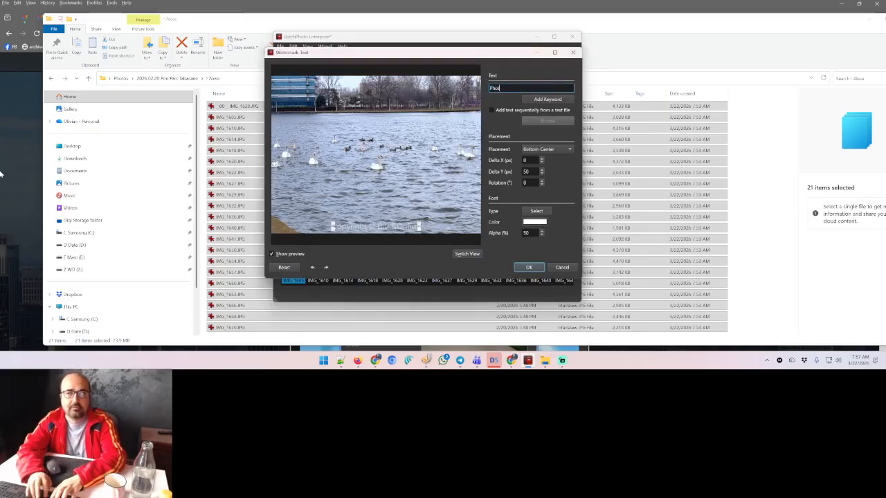
pyautogui.write('to by Olivian Bis')
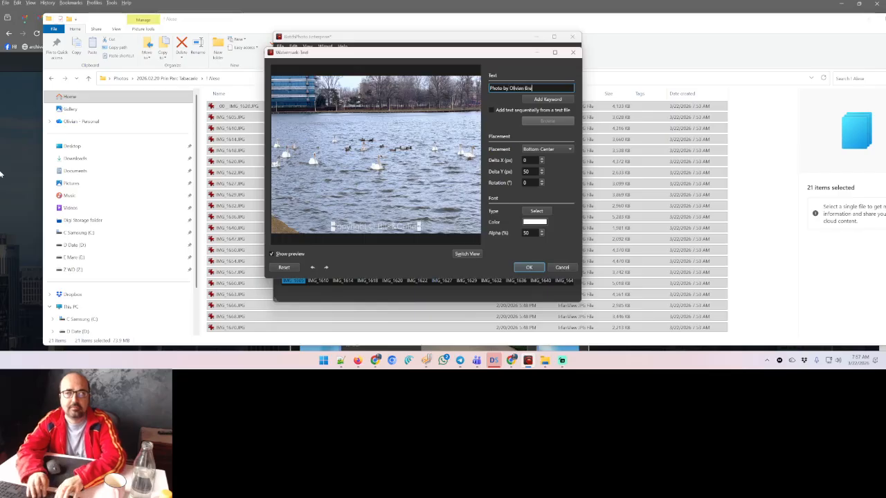
pyautogui.write('da, Feb. ')
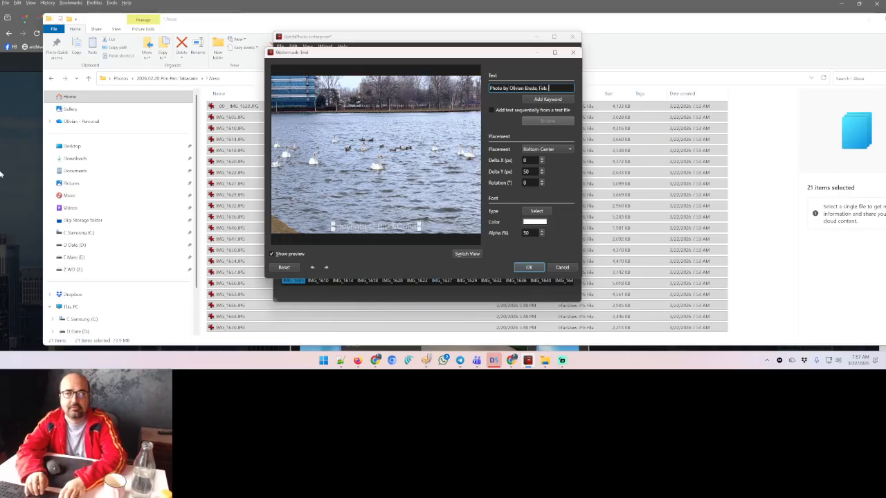
pyautogui.write('2026')
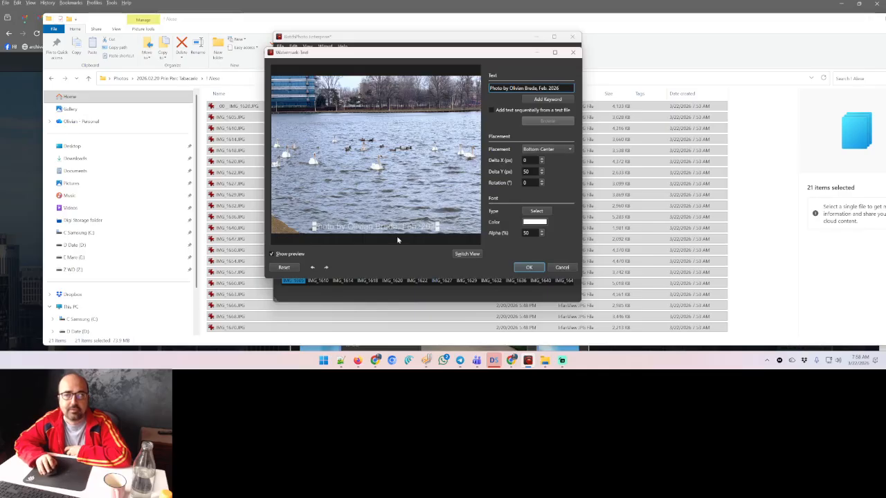
# Step: Raise the bottom-centred watermark by setting its Delta Y offset to 350 px
pyautogui.click(523, 172)
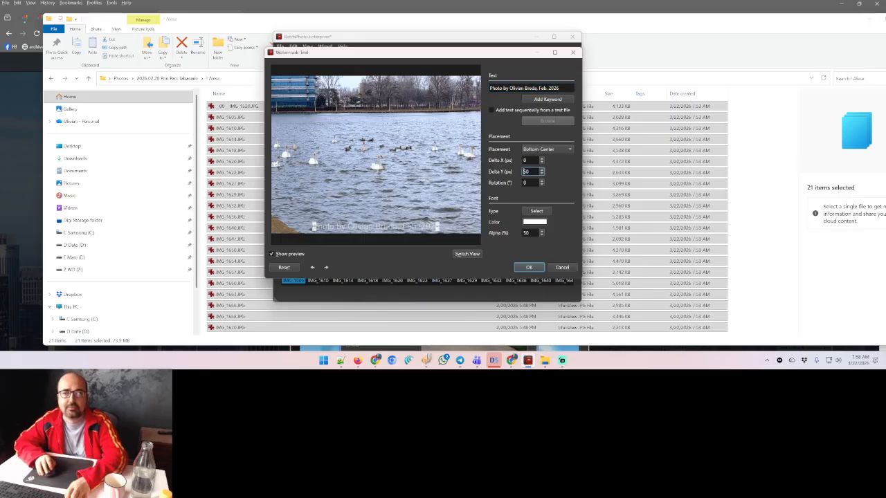
pyautogui.write('1')
pyautogui.press('Tab')
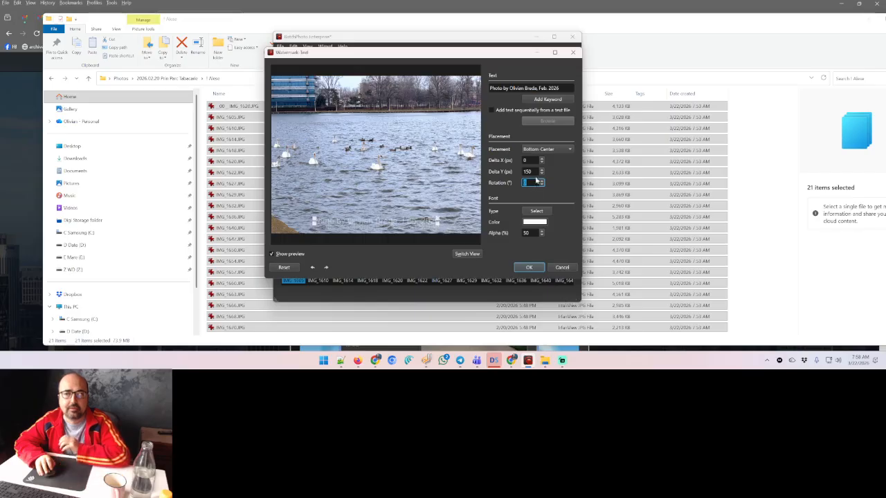
pyautogui.doubleClick(527, 172)
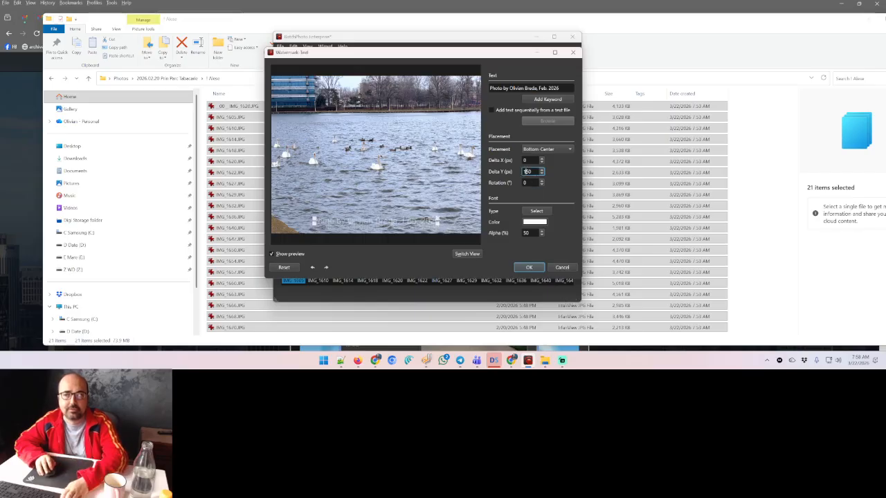
pyautogui.write('350')
pyautogui.press('Tab')
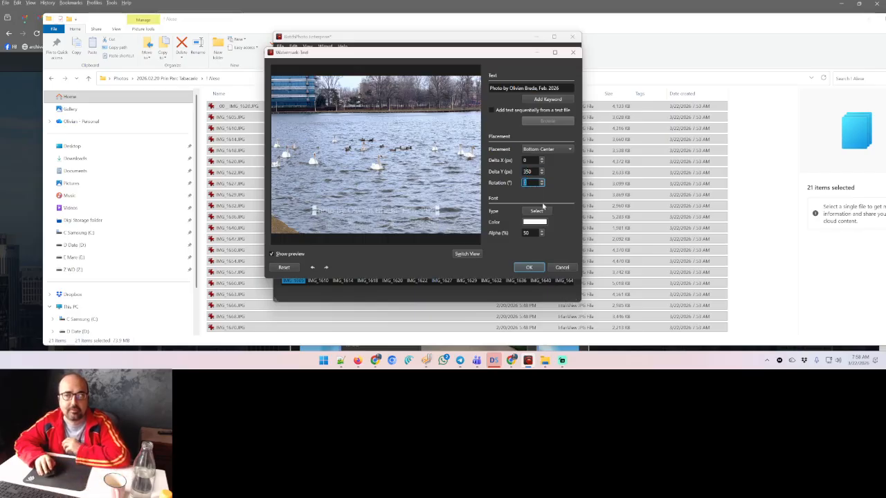
# Step: Change the watermark text's color to pure red (#ff0000)
pyautogui.click(540, 223)
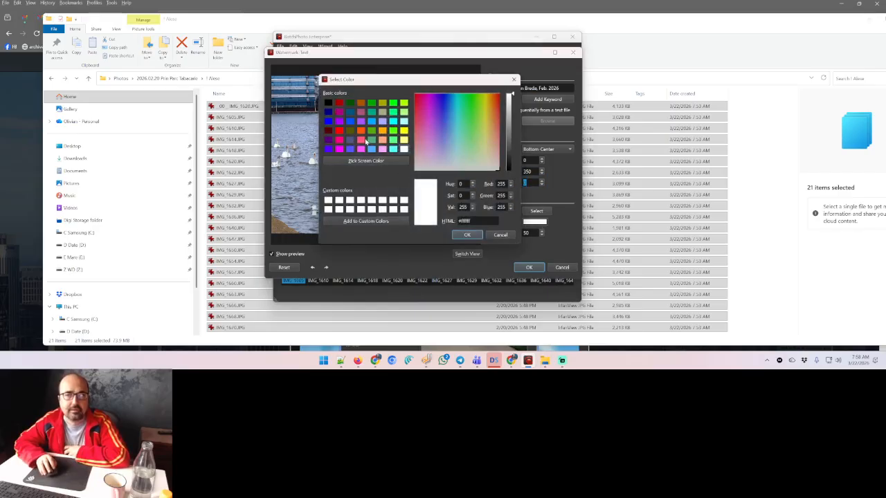
pyautogui.click(339, 130)
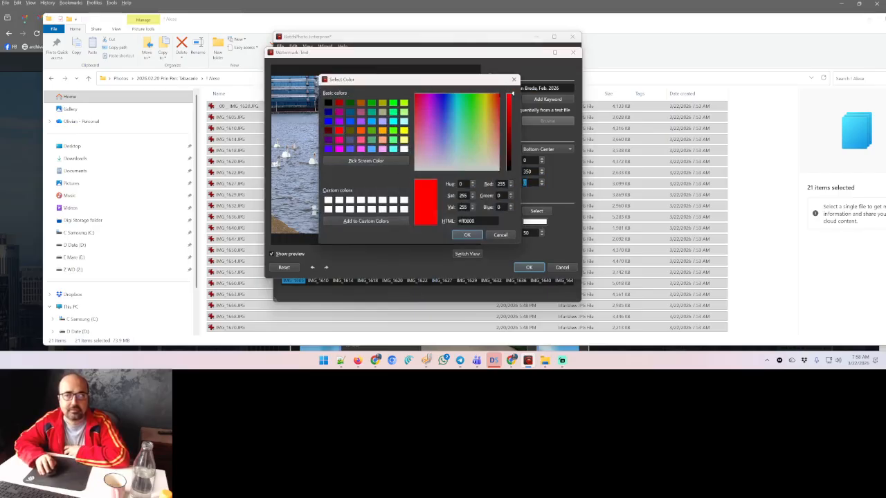
pyautogui.click(475, 234)
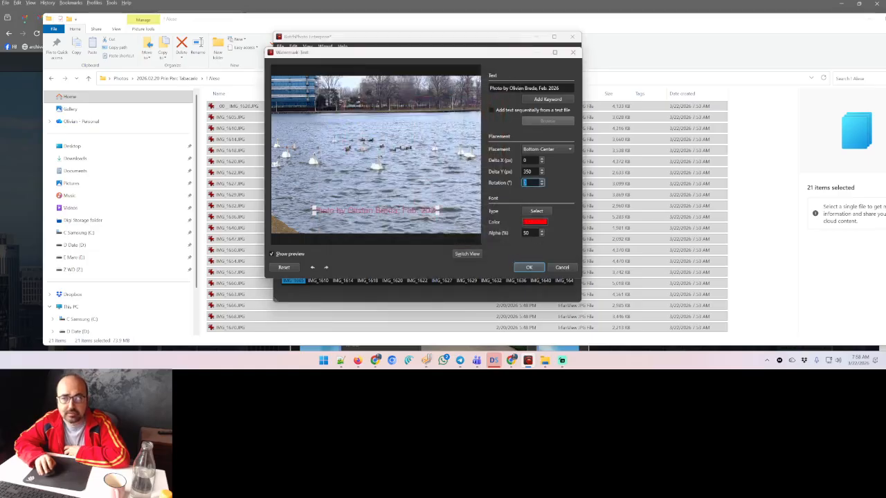
# Step: Try alpha values of 20, 100 and 90% on the watermark text
pyautogui.doubleClick(527, 233)
pyautogui.write('20')
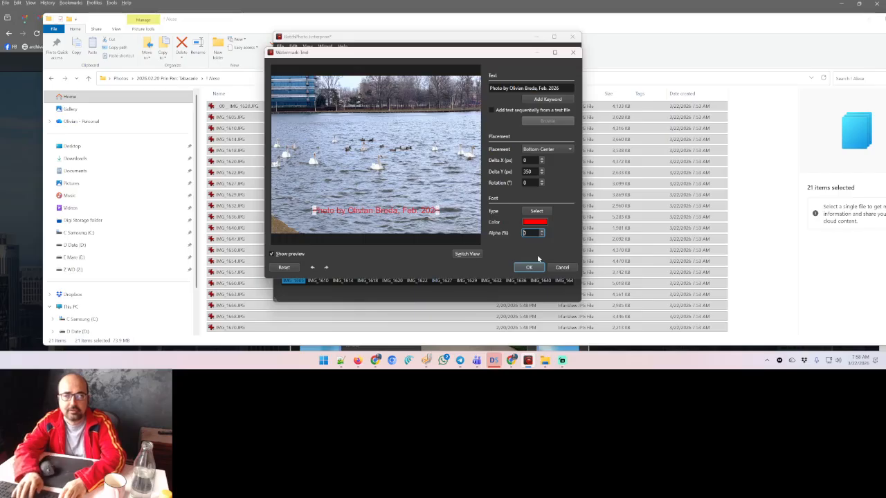
pyautogui.write('100')
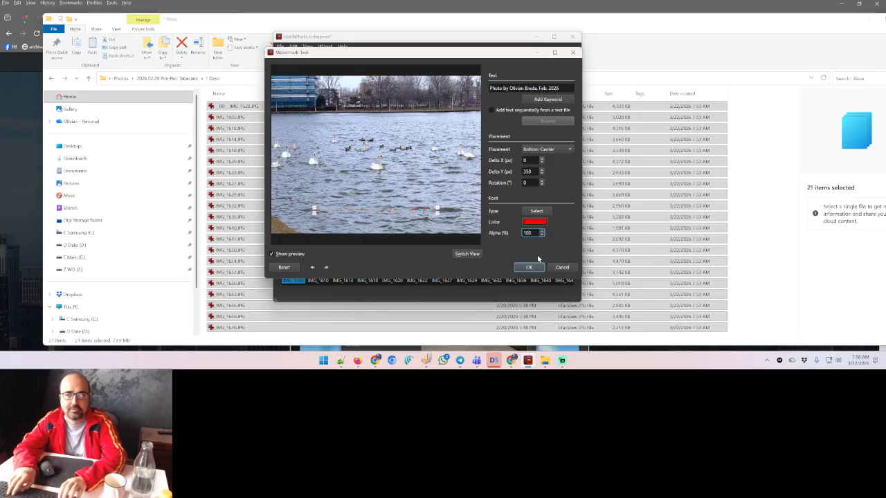
pyautogui.press('BackSpace')
pyautogui.press('BackSpace')
pyautogui.press('BackSpace')
pyautogui.write('90')
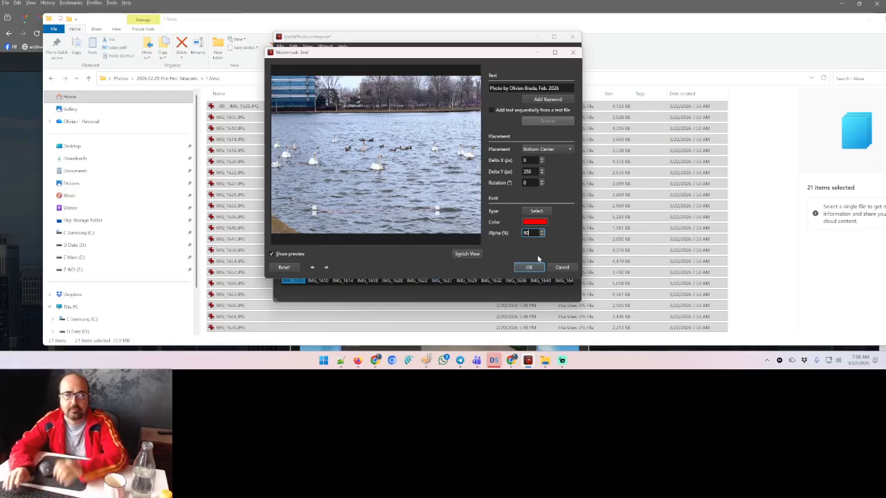
# Step: Set the watermark's alpha to 40% and accept the Watermark-Text filter settings
pyautogui.press('BackSpace')
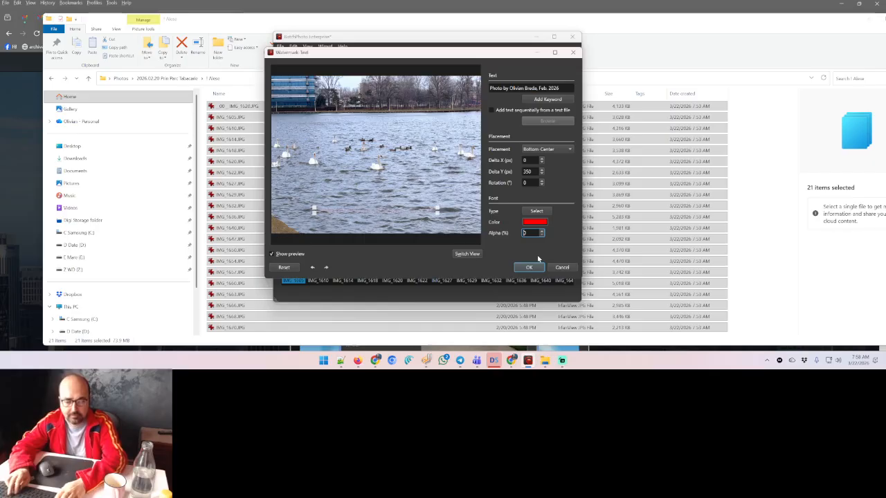
pyautogui.write('4')
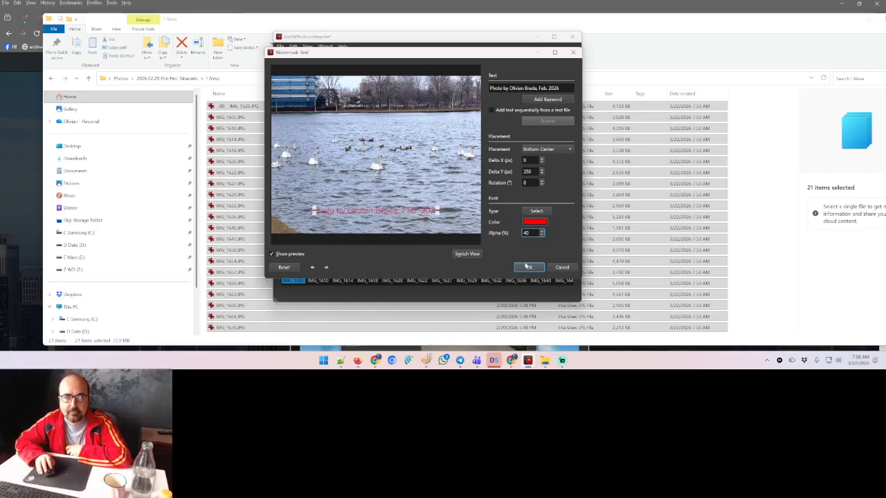
pyautogui.click(529, 267)
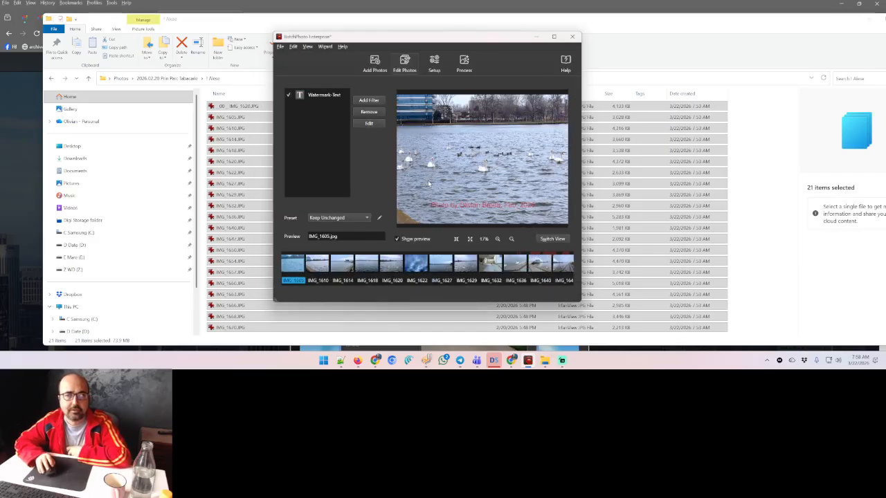
# Step: Add the Black & White effect filter to the photos and accept it
pyautogui.click(368, 101)
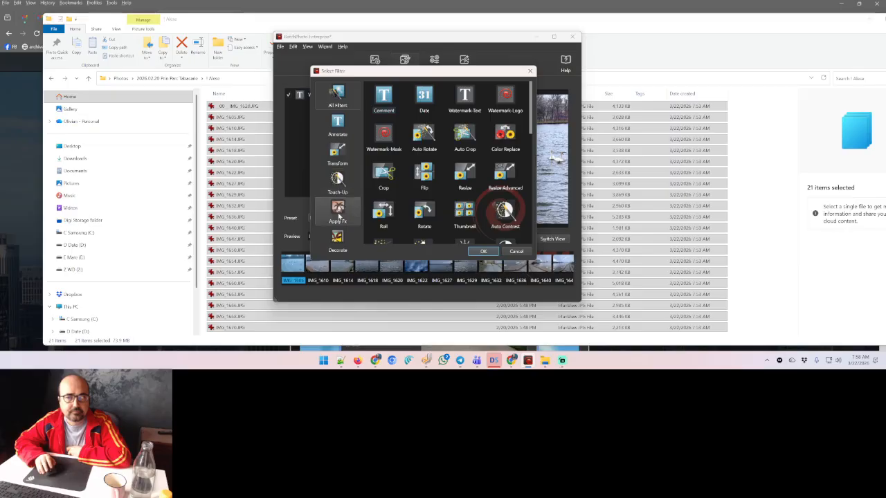
pyautogui.click(338, 216)
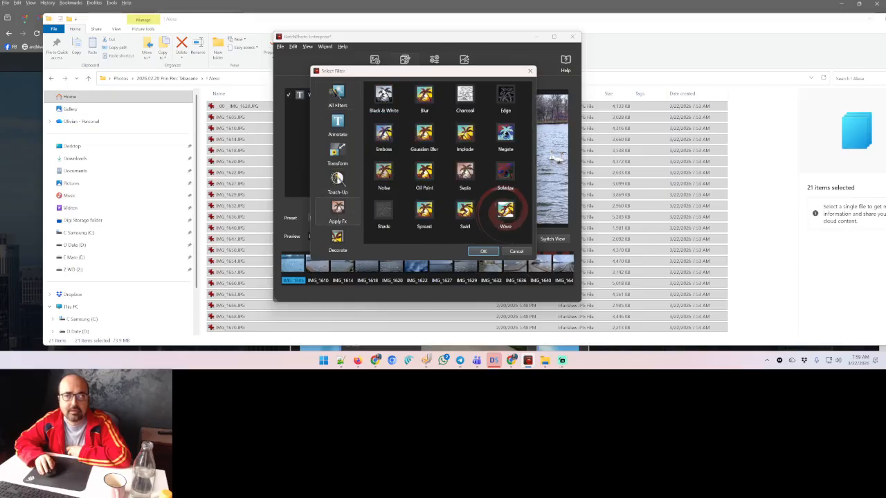
pyautogui.click(384, 96)
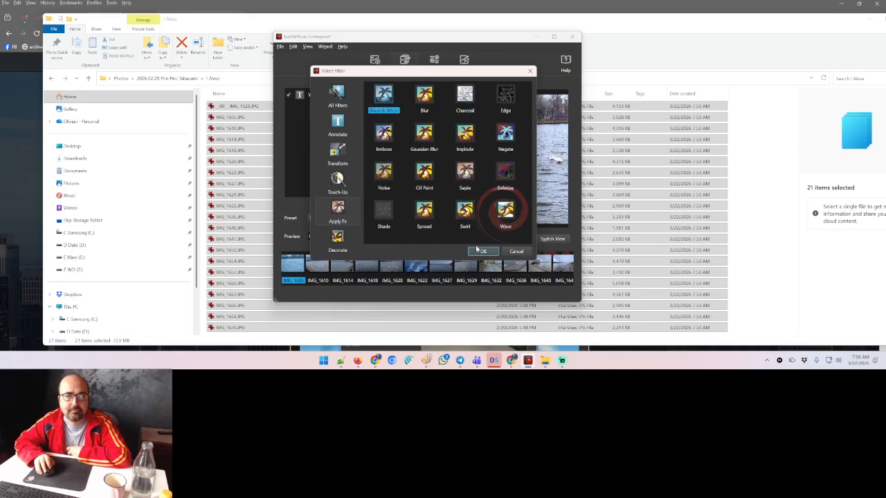
pyautogui.click(481, 252)
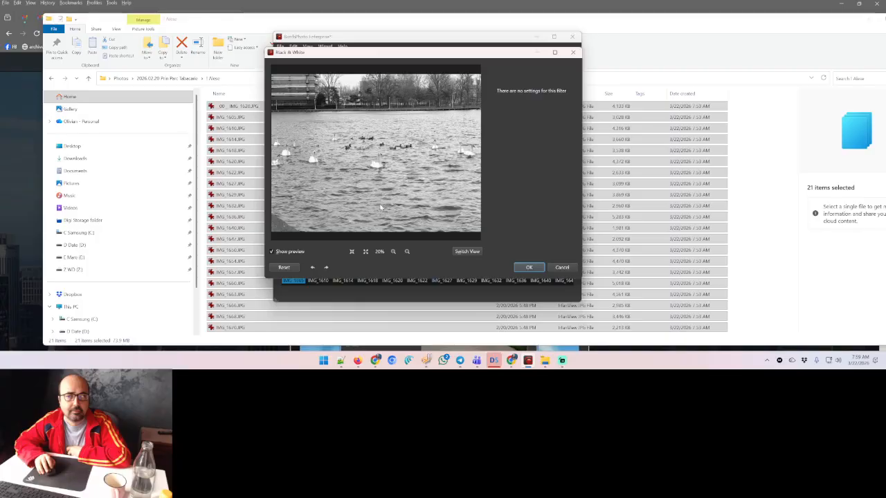
pyautogui.click(528, 268)
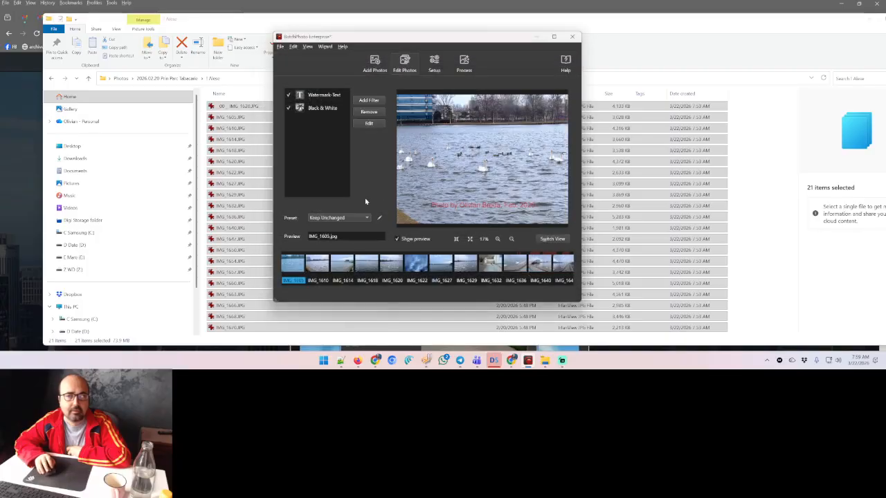
# Step: Add the Auto Contrast touch-up filter to the photos and accept it
pyautogui.click(369, 99)
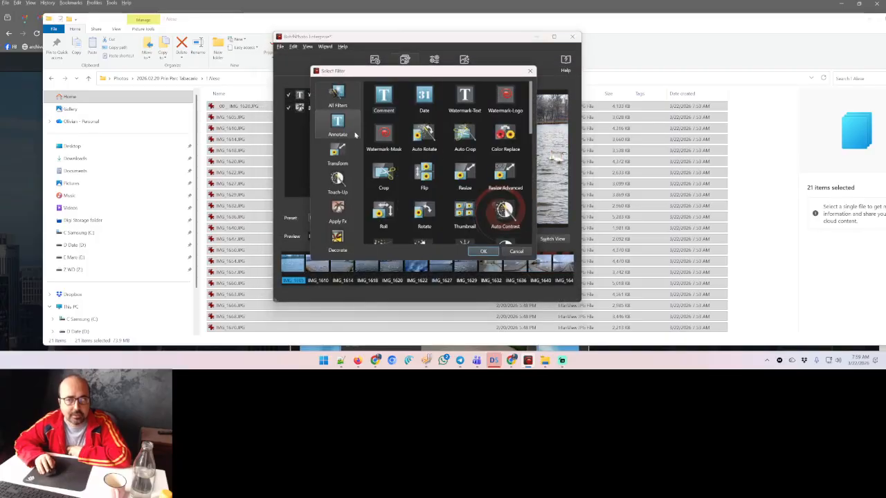
pyautogui.click(338, 178)
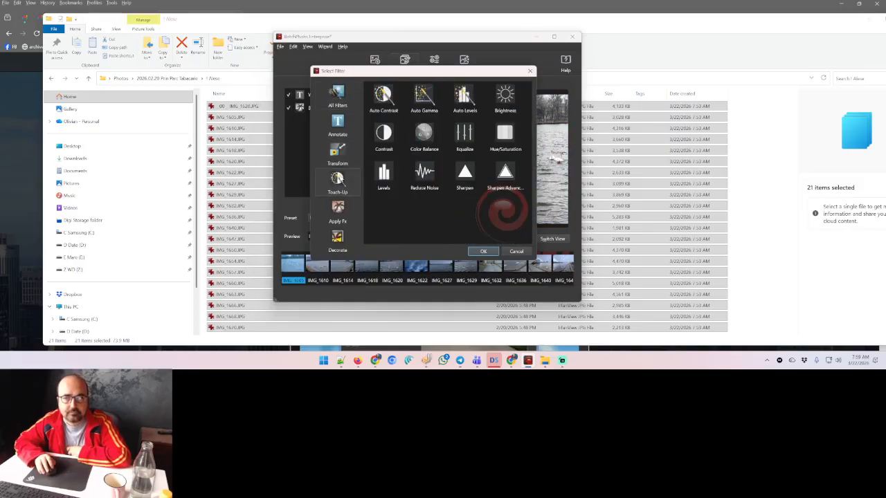
pyautogui.click(391, 99)
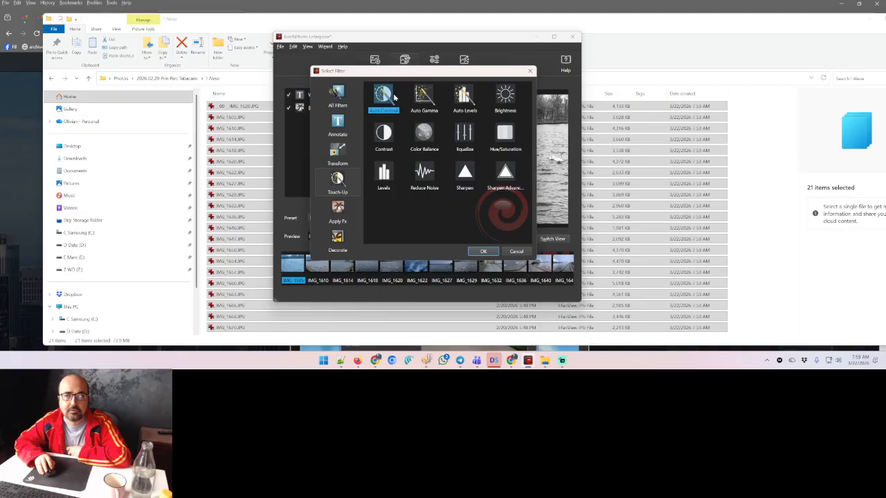
pyautogui.click(483, 252)
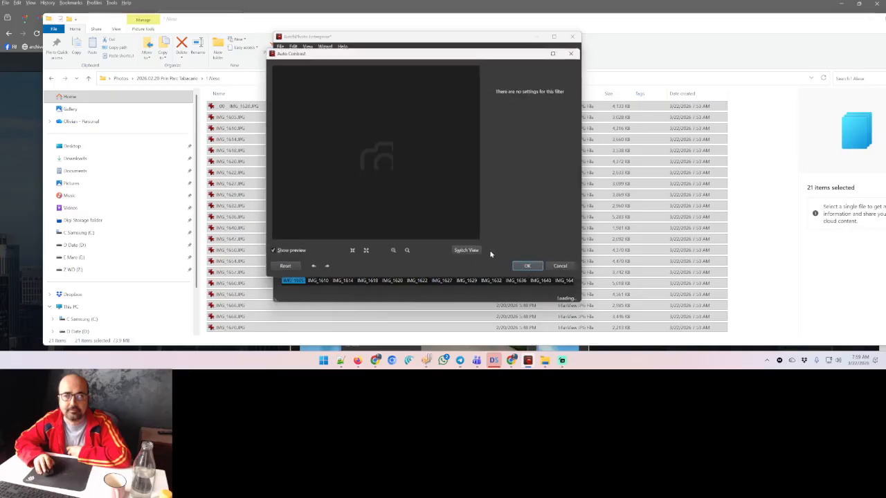
pyautogui.click(529, 267)
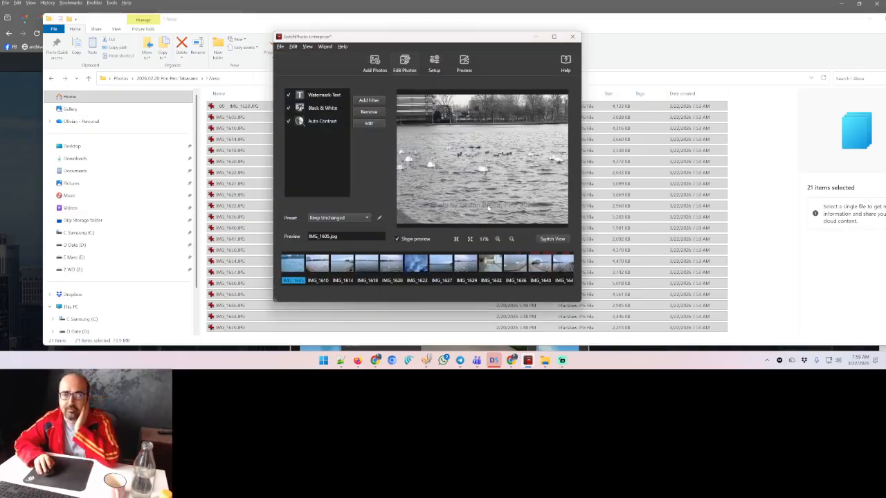
# Step: Go to the output setup stage, then copy the path of the "2026.02.20 Prin Parc Tabacarie" folder in File Explorer and return to BatchPhoto
pyautogui.click(435, 63)
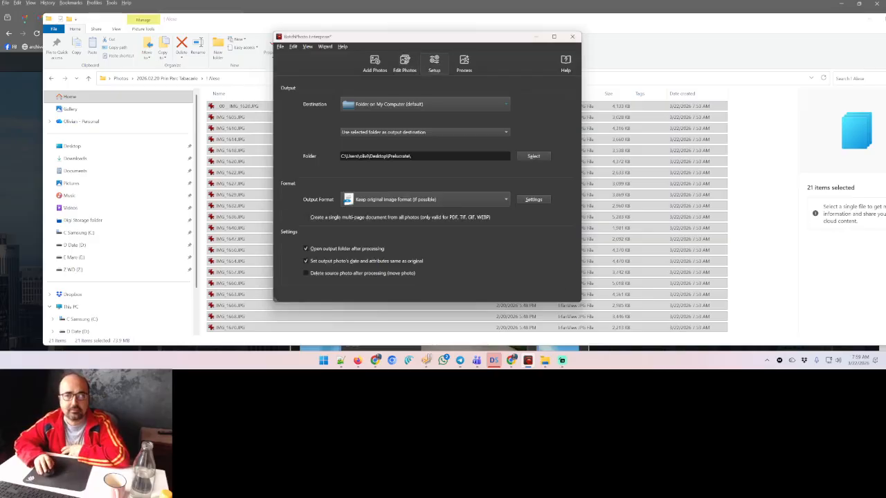
pyautogui.click(282, 20)
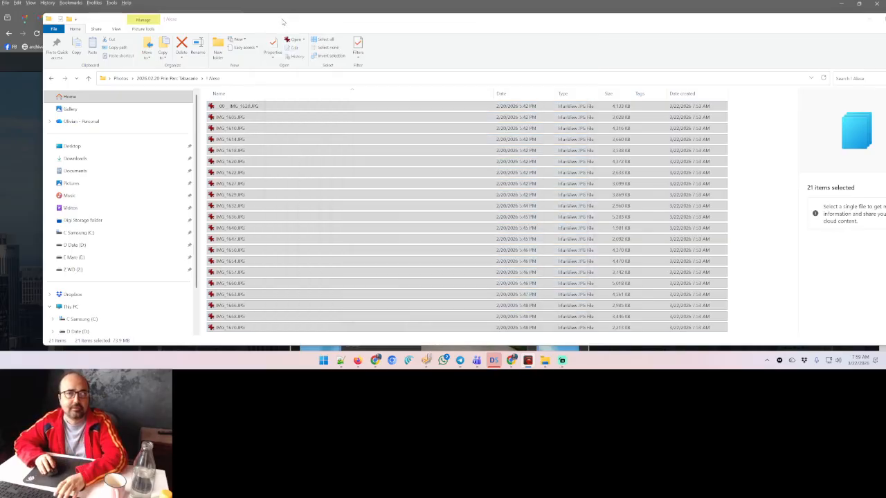
pyautogui.click(193, 81)
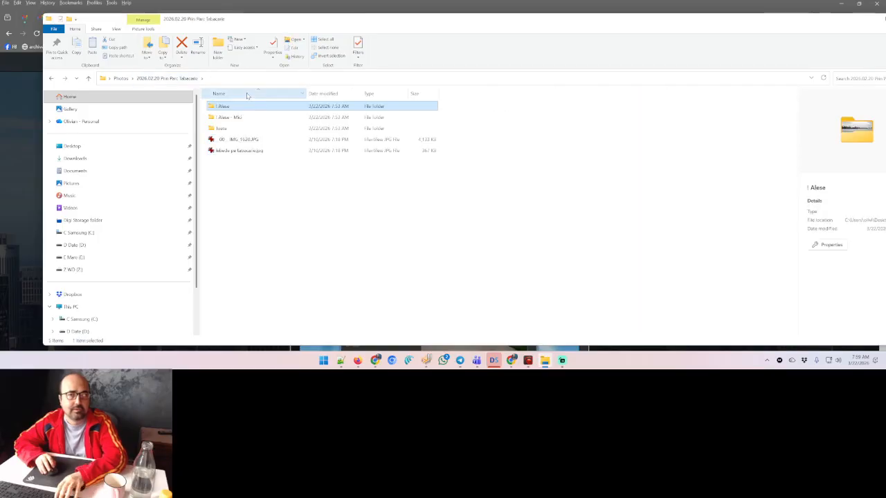
pyautogui.click(242, 79)
pyautogui.hotkey('ctrl', 'c')
pyautogui.hotkey('alt', 'Tab')
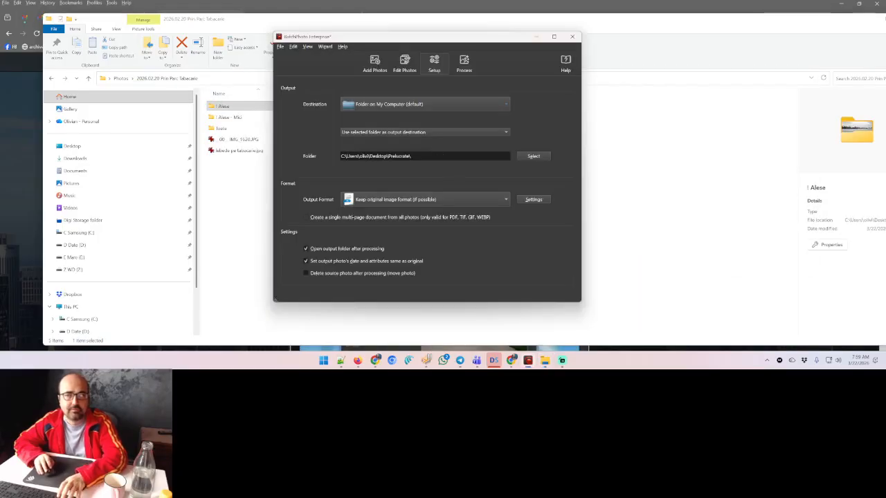
# Step: Start choosing the output folder and go to the copied "2026.02.20 Prin Parc Tabacarie" path
pyautogui.click(534, 157)
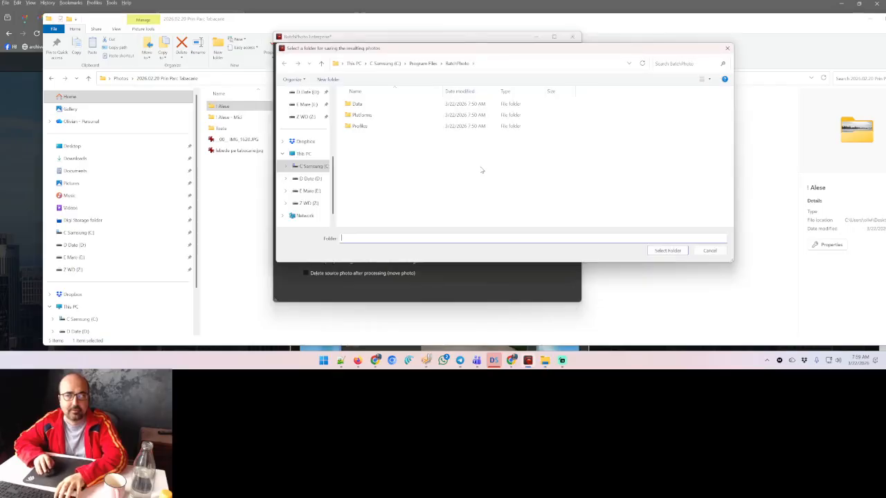
pyautogui.hotkey('ctrl', 'v')
pyautogui.hotkey('ctrl', 'a')
pyautogui.press('Return')
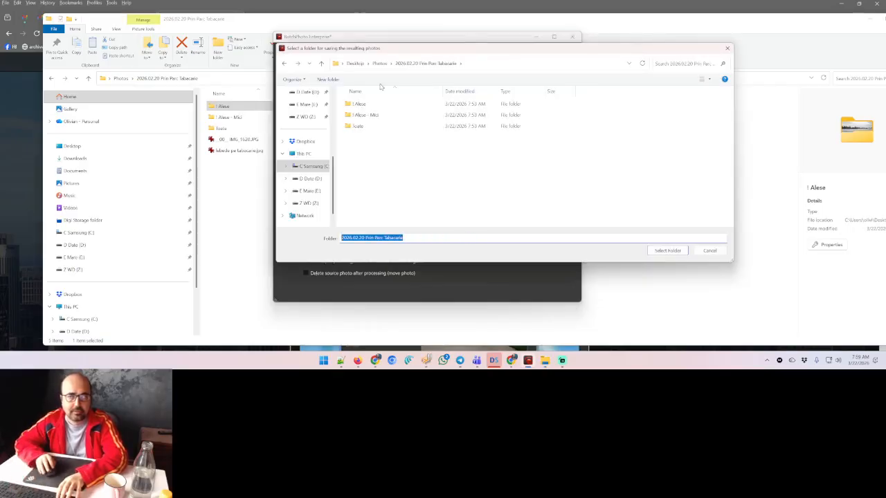
# Step: Create a folder named BatchPhoto inside "2026.02.20 Prin Parc Tabacarie" and choose it as the output folder
pyautogui.click(328, 78)
pyautogui.write('Bat')
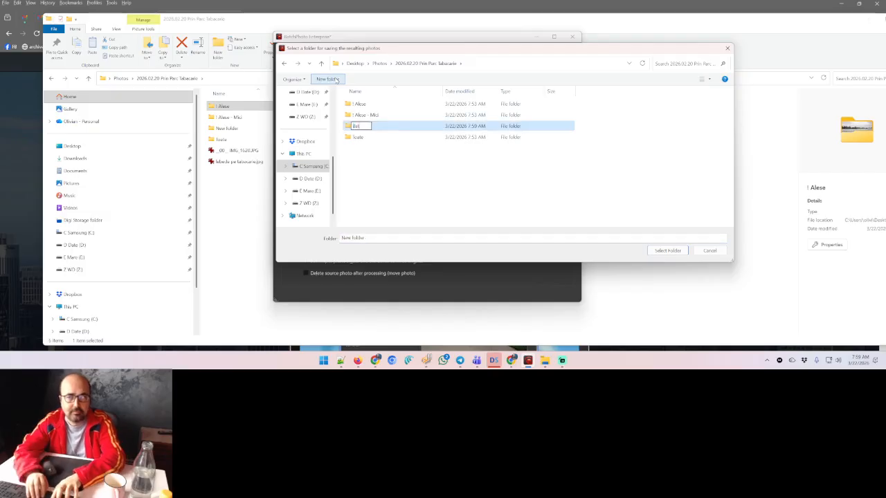
pyautogui.write('chPho')
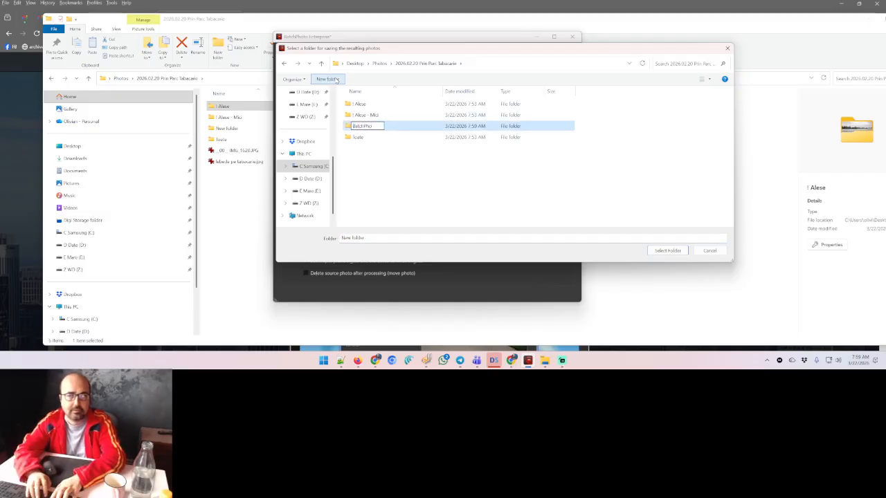
pyautogui.write('to')
pyautogui.press('Return')
pyautogui.press('Return')
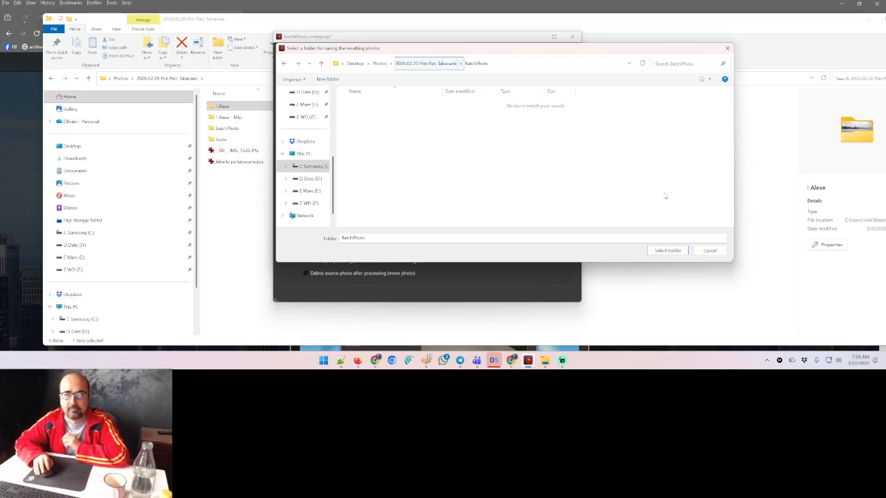
pyautogui.click(662, 251)
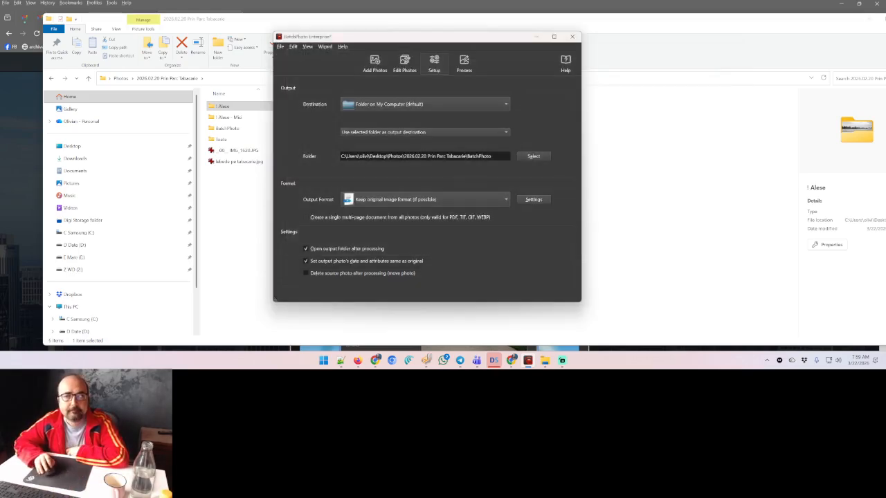
# Step: Set the output format to JPG - Joint Photographic Experts Group JFIF format
pyautogui.click(407, 199)
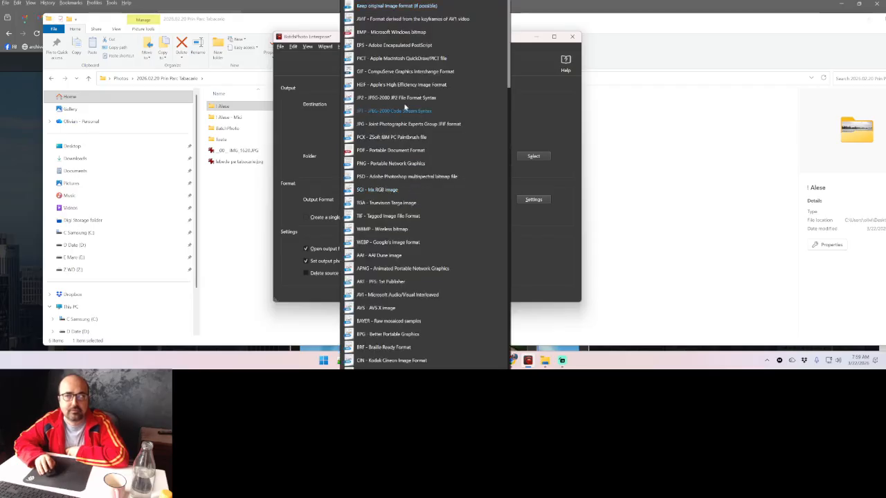
pyautogui.click(396, 136)
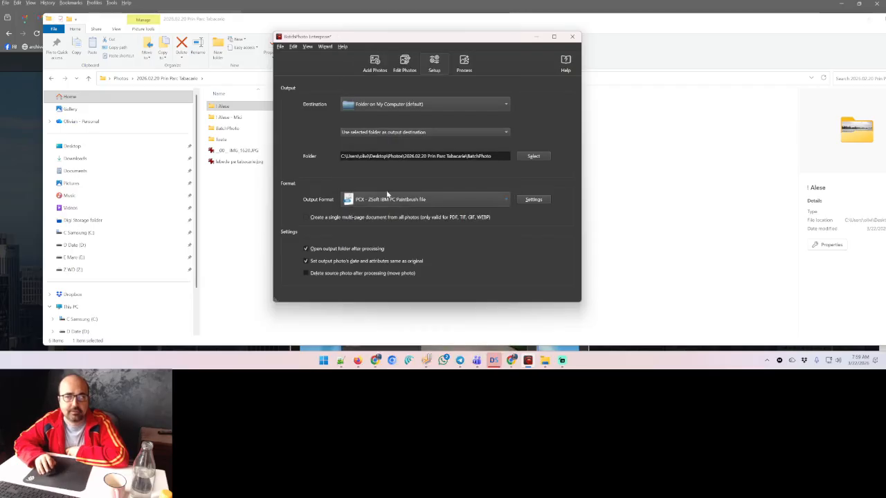
pyautogui.click(388, 195)
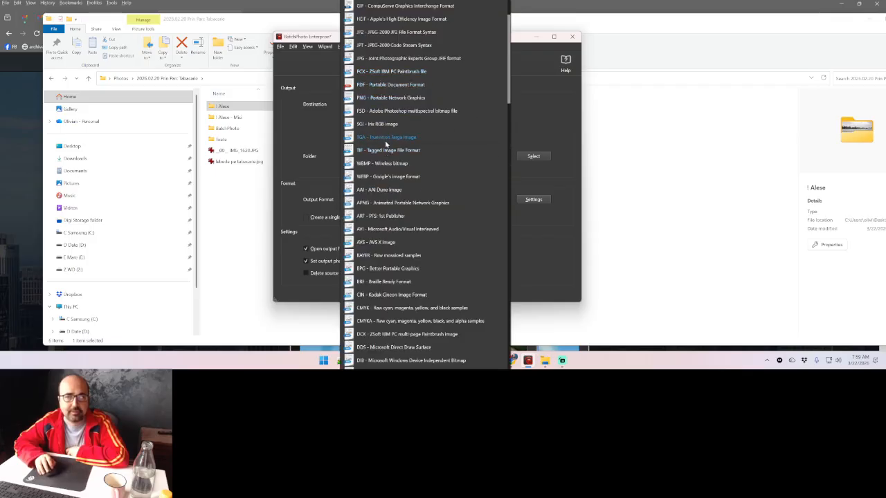
pyautogui.click(387, 61)
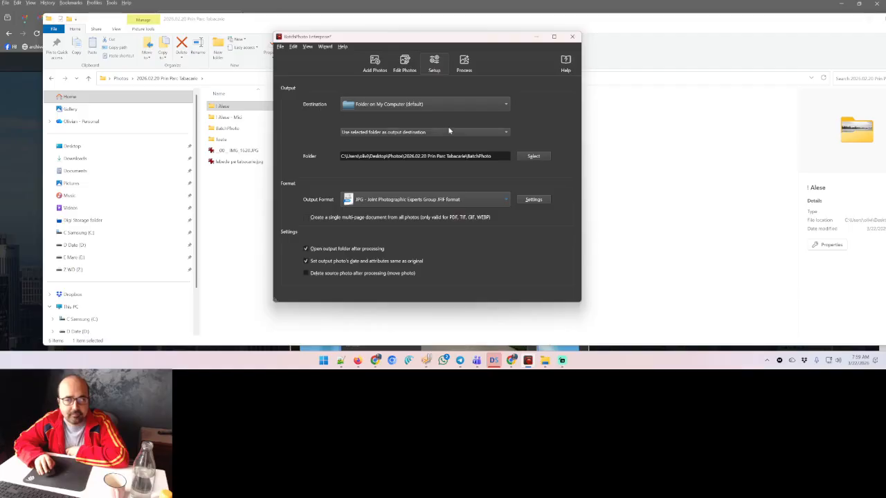
# Step: Set the JPG size/quality to 80, accept it, and start and confirm processing of the photos
pyautogui.click(532, 200)
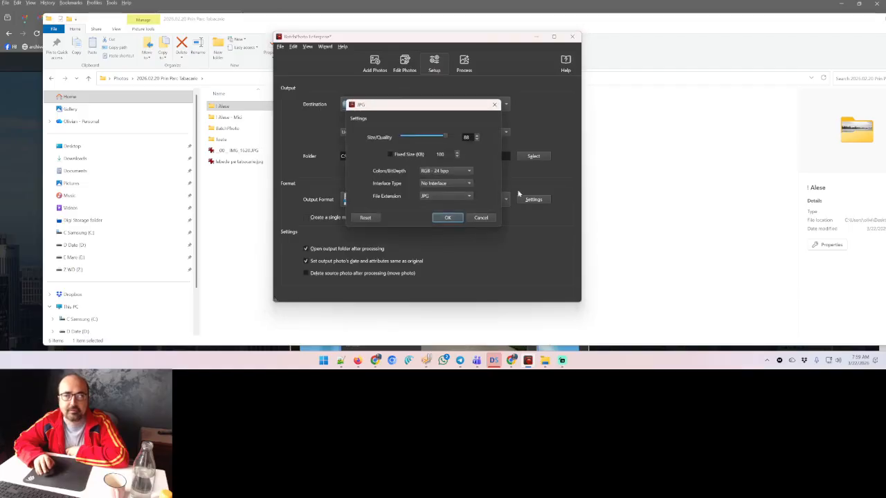
pyautogui.moveTo(445, 137); pyautogui.dragTo(440, 137)
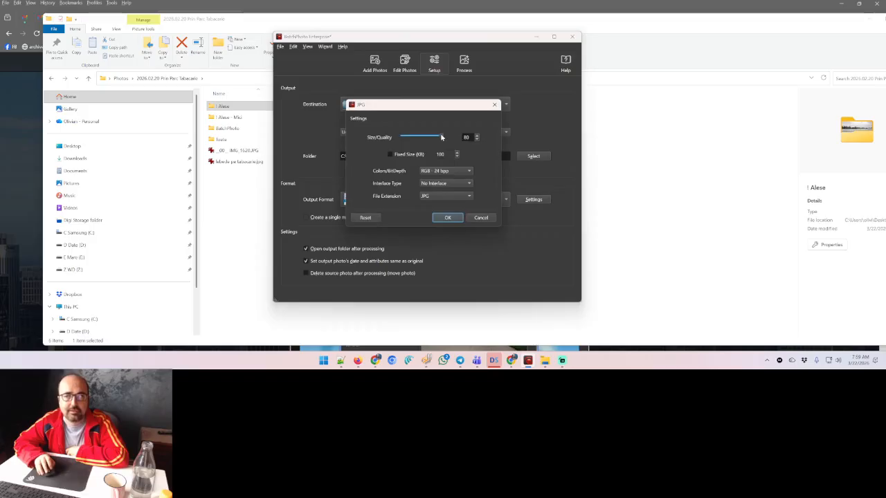
pyautogui.click(448, 219)
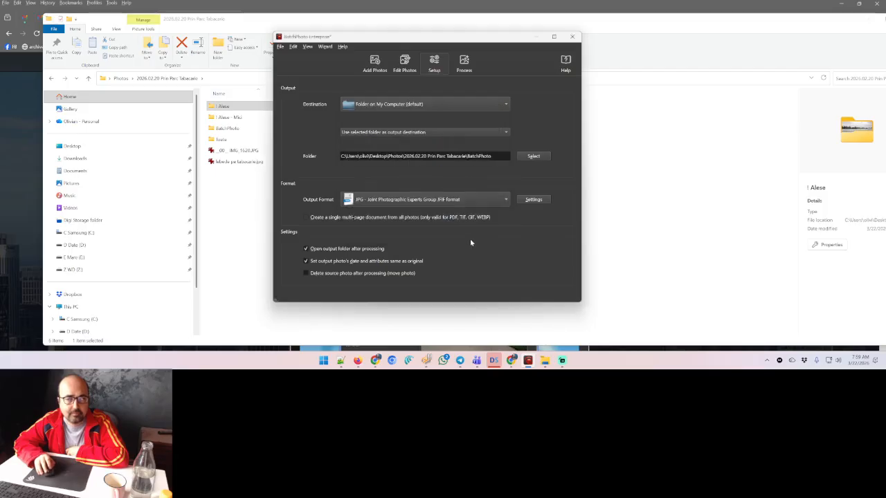
pyautogui.click(464, 64)
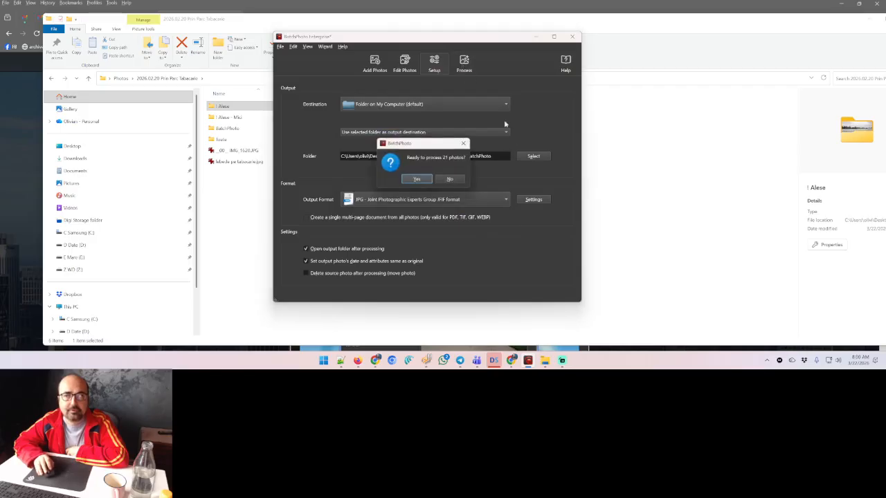
pyautogui.click(421, 181)
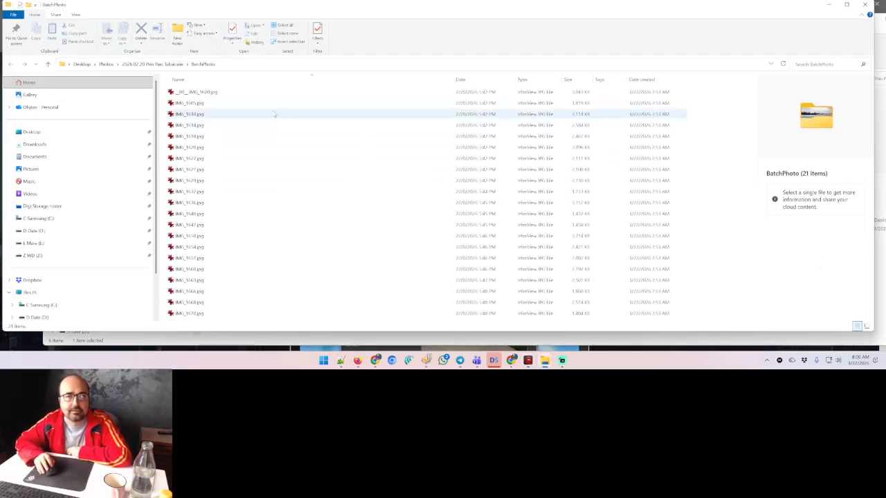
# Step: View the first processed photo full screen from the BatchPhoto output folder and look through the following ones for the watermark and black-and-white effect
pyautogui.doubleClick(254, 96)
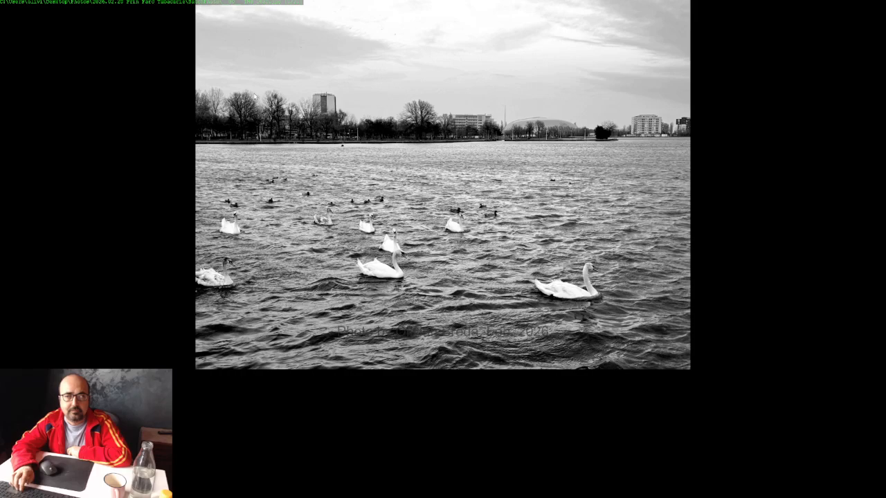
pyautogui.press('Right')
pyautogui.press('Right')
pyautogui.press('Right')
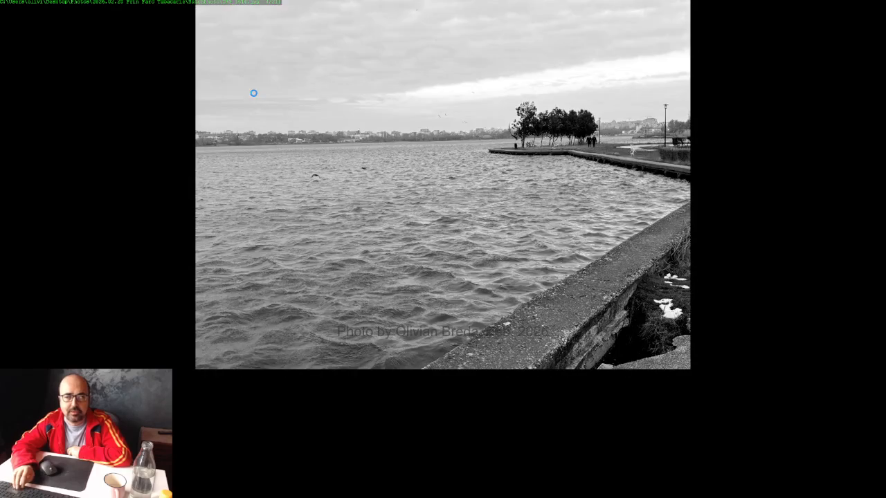
pyautogui.press('Right')
pyautogui.press('Right')
pyautogui.press('Right')
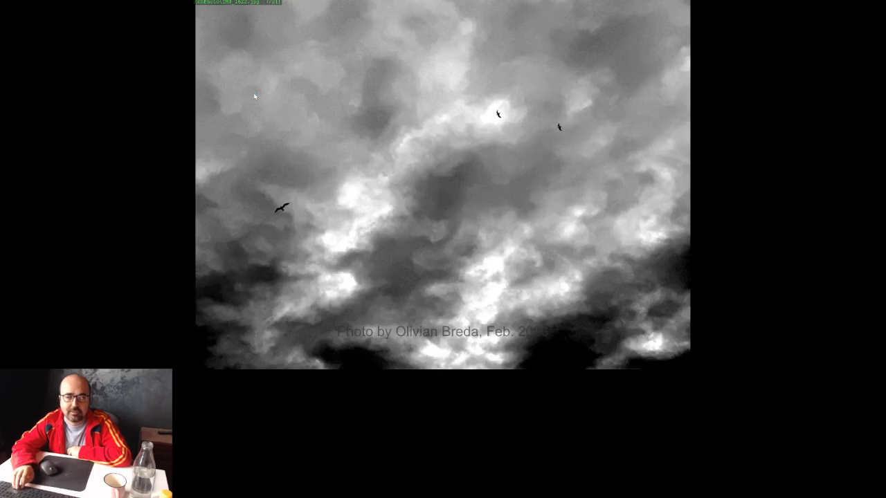
pyautogui.press('Right')
pyautogui.press('Right')
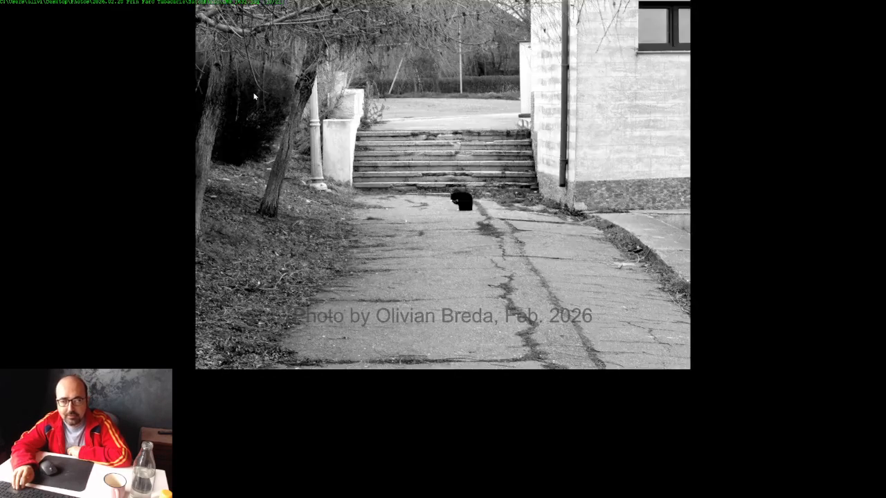
pyautogui.press('Right')
pyautogui.press('Right')
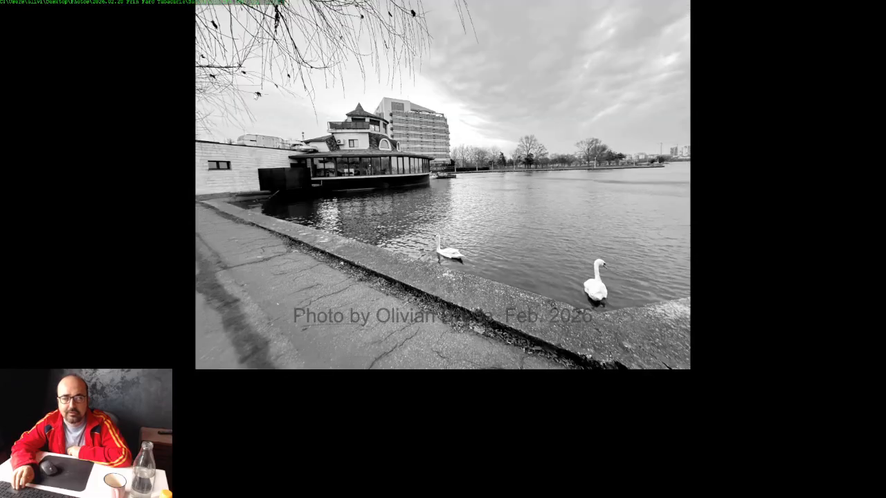
pyautogui.press('Right')
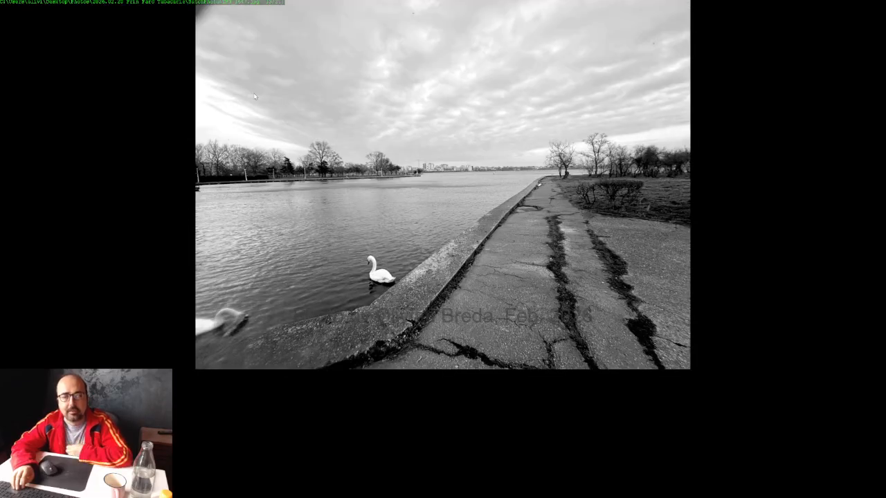
# Step: Switch the lakeside swan photo and the B'Arca Restaurant photo between full-screen and windowed view
pyautogui.press('Return')
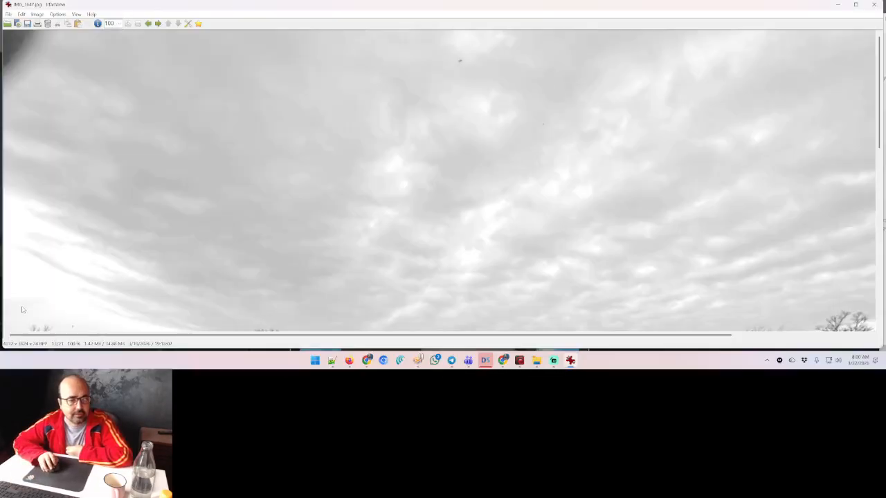
pyautogui.press('Return')
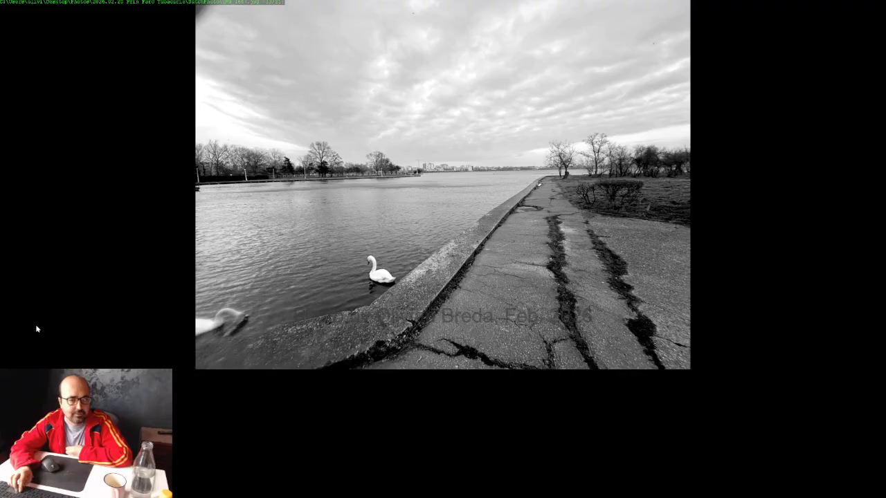
pyautogui.press('Right')
pyautogui.press('Return')
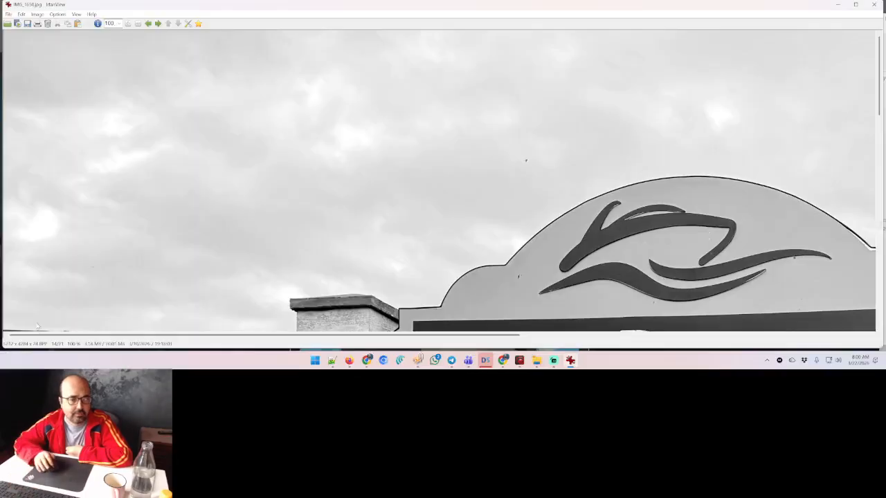
pyautogui.press('Return')
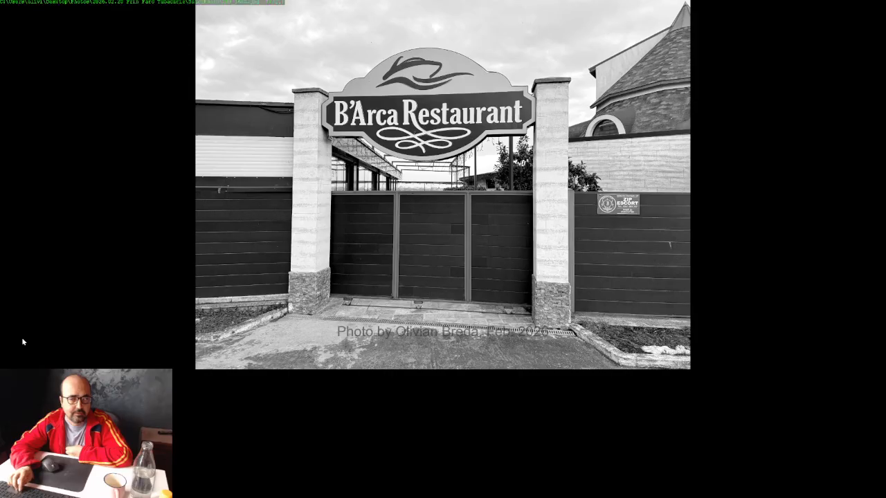
pyautogui.press('Right')
pyautogui.press('Return')
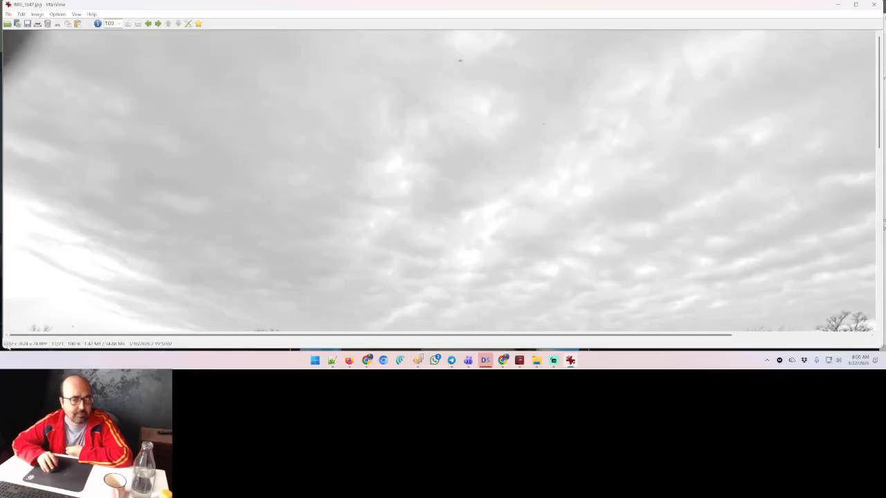
pyautogui.press('Return')
pyautogui.press('Right')
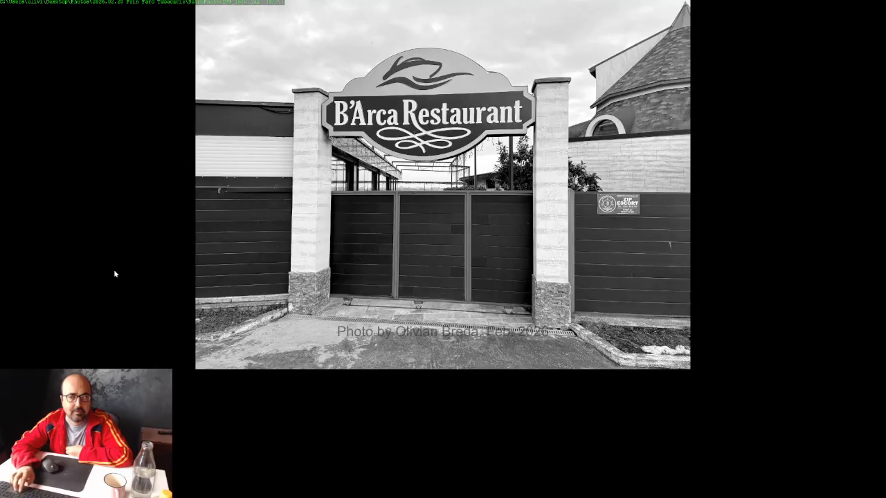
pyautogui.press('Return')
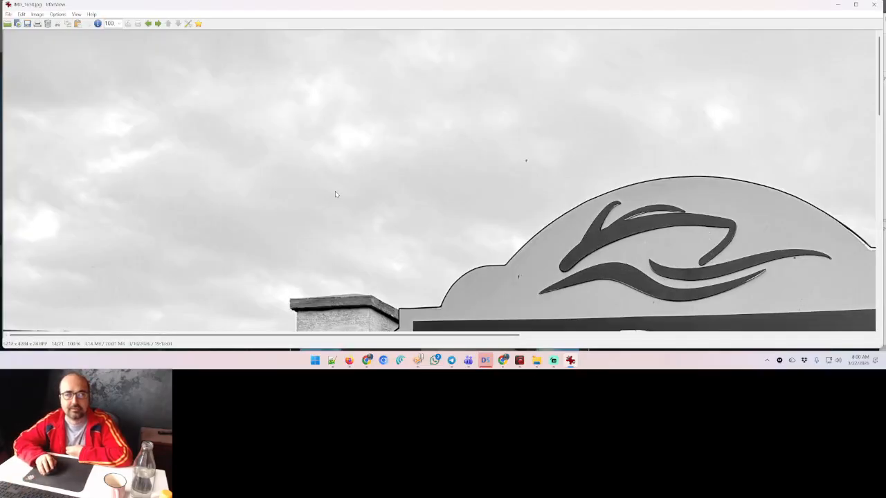
pyautogui.press('Return')
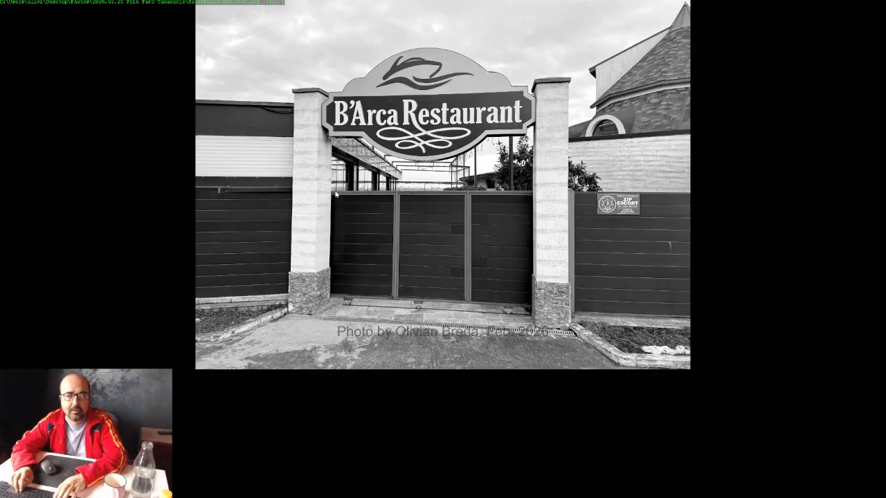
# Step: Look through the remaining processed photos to the end of the folder, then continue in the current folder from its first photos
pyautogui.press('Right')
pyautogui.press('Right')
pyautogui.press('Right')
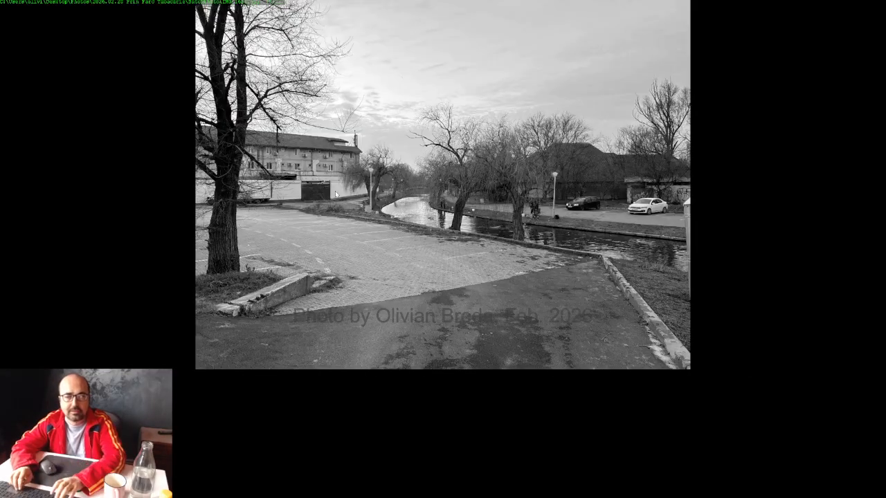
pyautogui.press('Right')
pyautogui.press('Right')
pyautogui.press('Right')
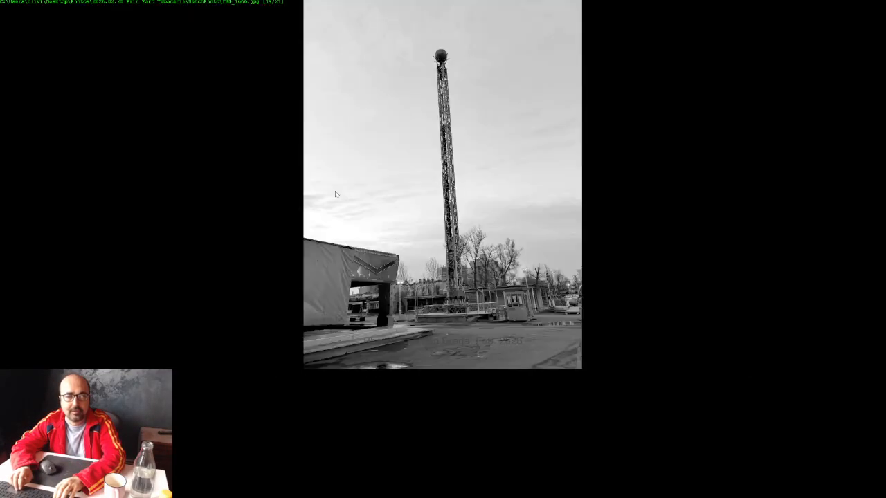
pyautogui.press('Right')
pyautogui.press('Right')
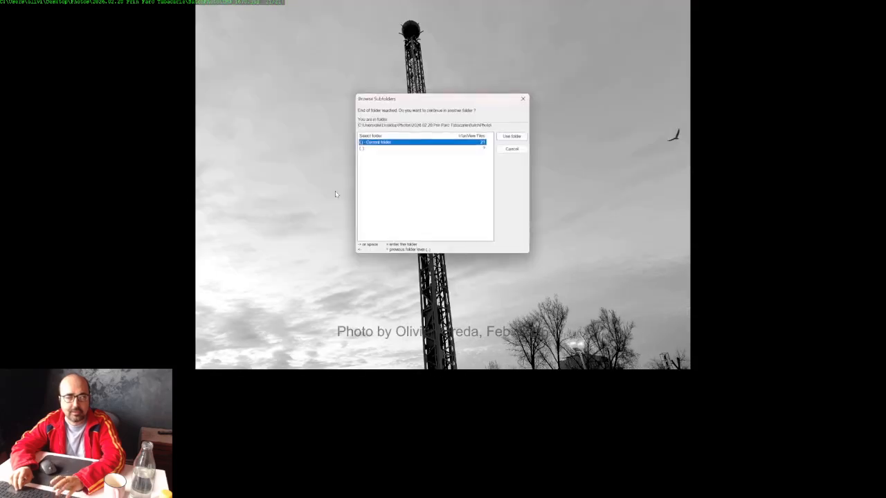
pyautogui.press('Return')
pyautogui.press('Right')
pyautogui.press('Right')
pyautogui.press('Right')
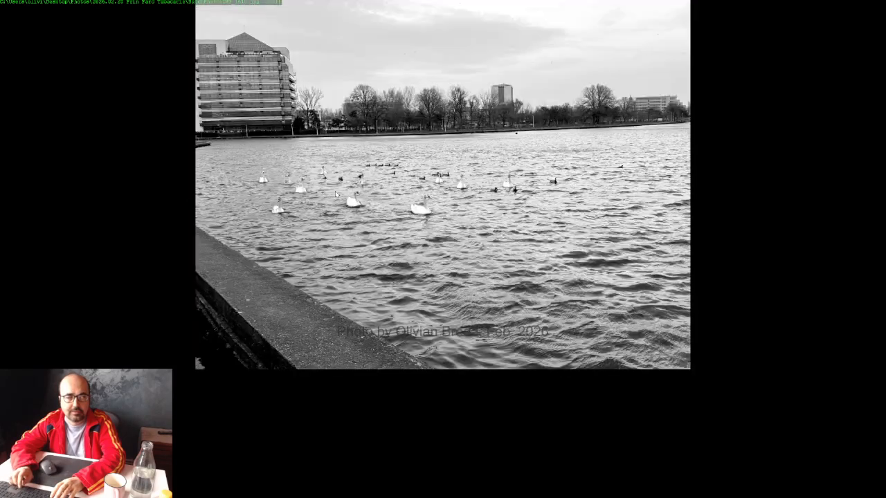
pyautogui.press('Right')
pyautogui.press('Right')
pyautogui.press('Right')
pyautogui.press('Right')
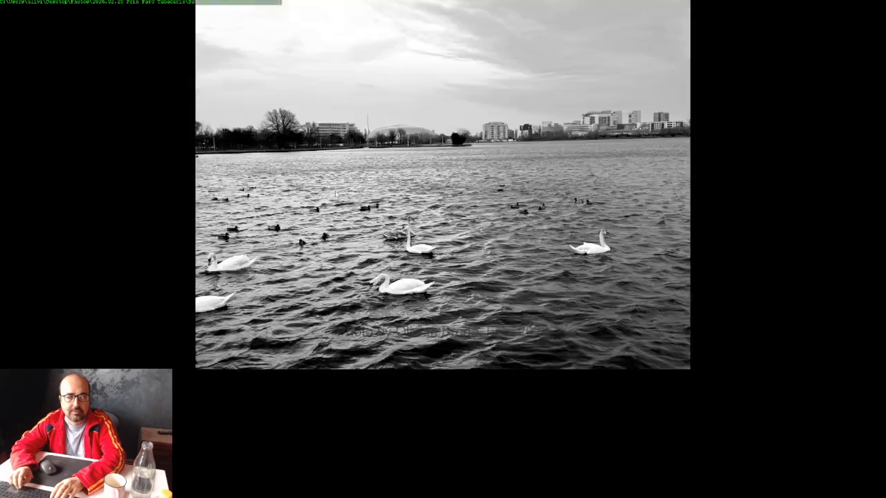
# Step: Close the photo viewer, go up to the "2026.02.20 Prin Parc Tabacarie" folder in File Explorer, and switch back to BatchPhoto
pyautogui.press('Escape')
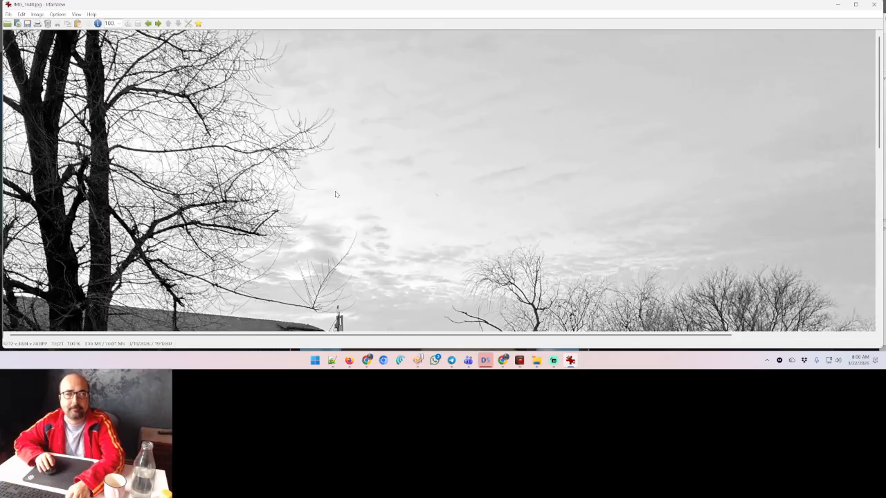
pyautogui.press('Escape')
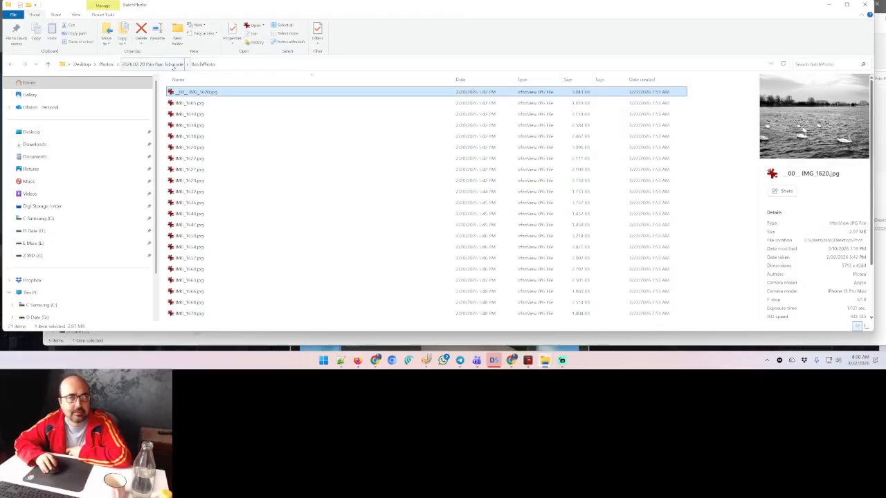
pyautogui.click(153, 63)
pyautogui.click(528, 360)
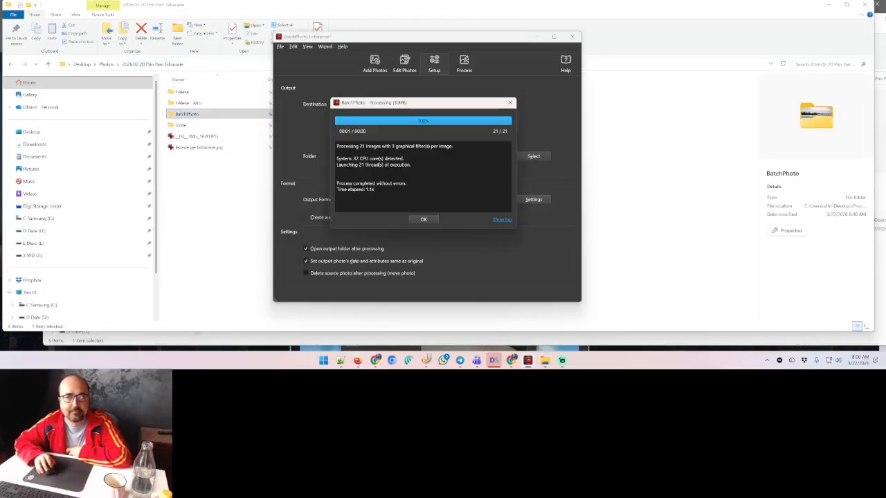
# Step: Close the finished processing report and remove all filters from the photo editing list
pyautogui.click(424, 219)
pyautogui.click(378, 64)
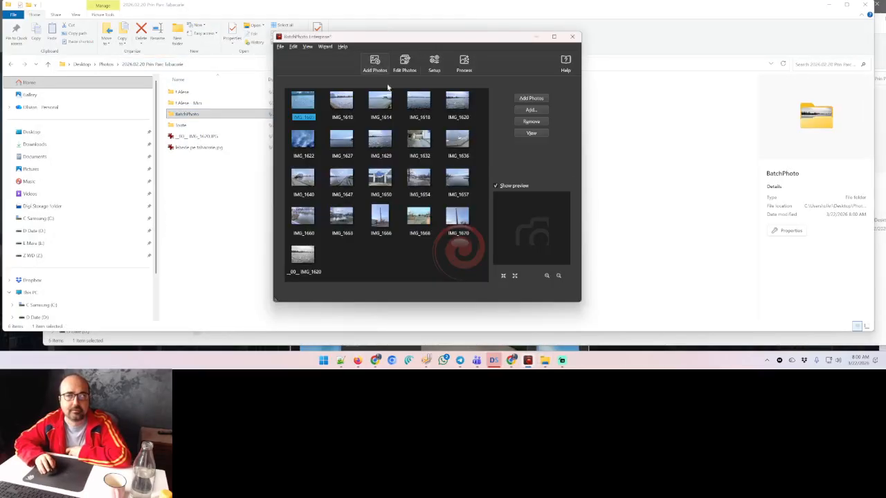
pyautogui.click(405, 63)
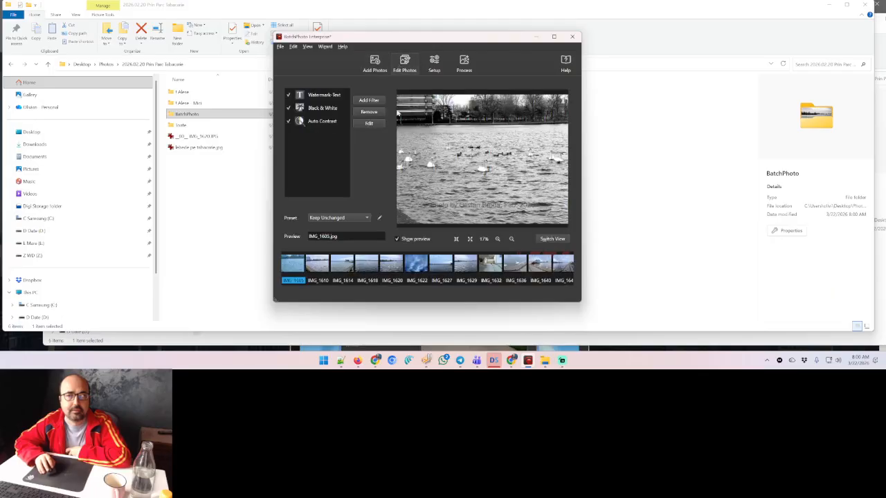
pyautogui.click(318, 95)
pyautogui.click(367, 112)
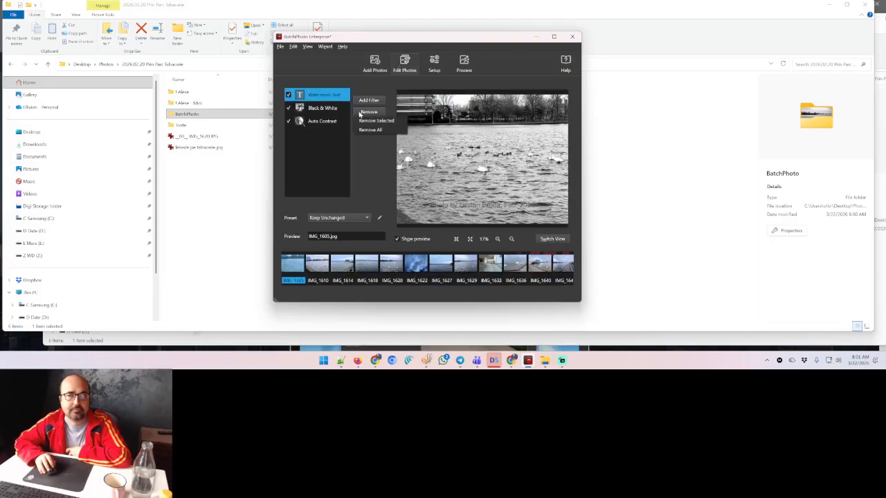
pyautogui.click(371, 129)
pyautogui.click(406, 179)
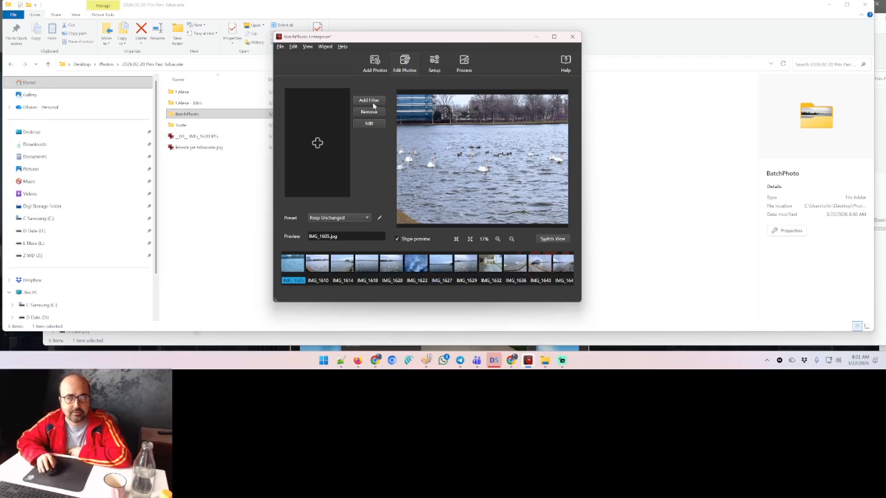
# Step: Look through all available filters, add the Picture Frame filter and set its frame to Style 2
pyautogui.click(379, 101)
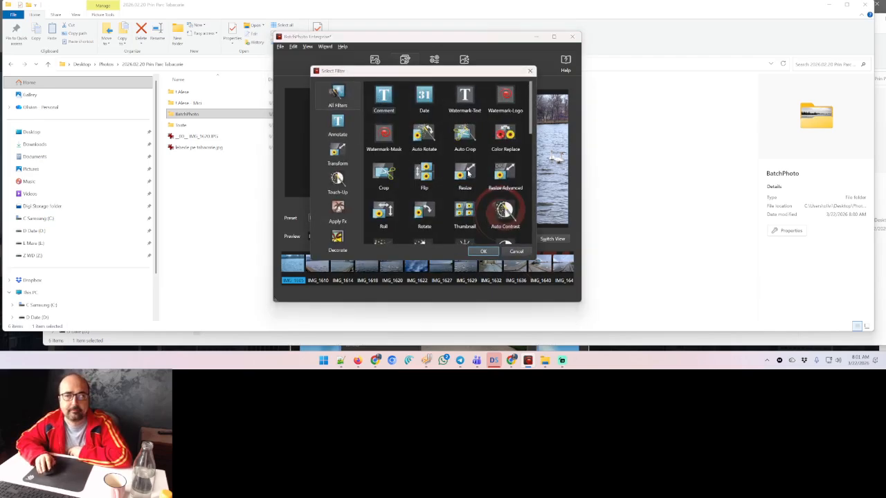
pyautogui.scroll(-5, 505, 210)
pyautogui.scroll(5, 505, 210)
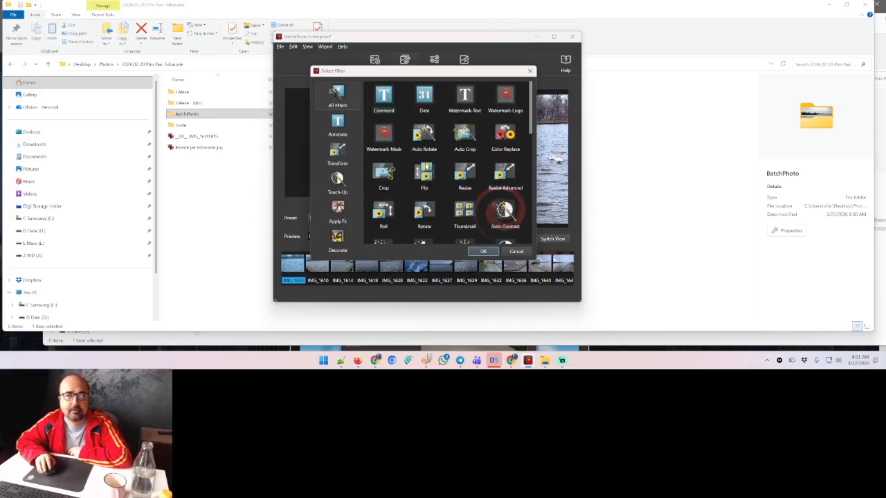
pyautogui.scroll(-5, 417, 161)
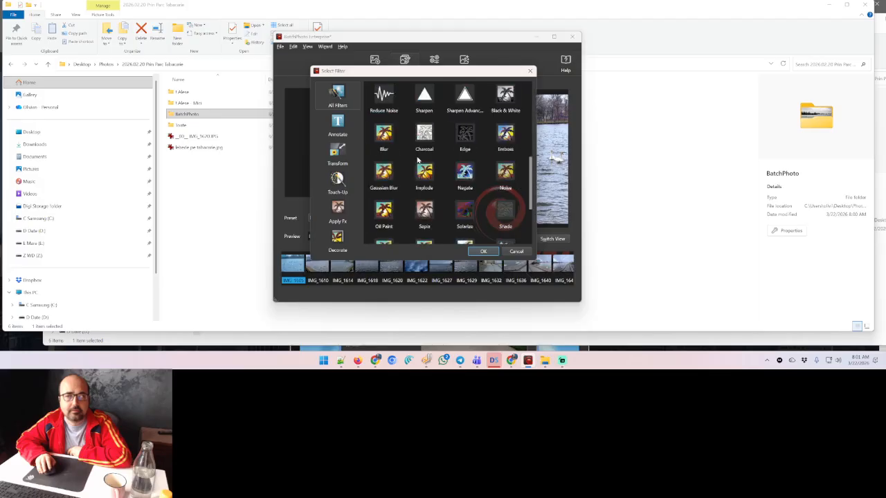
pyautogui.scroll(-3, 418, 160)
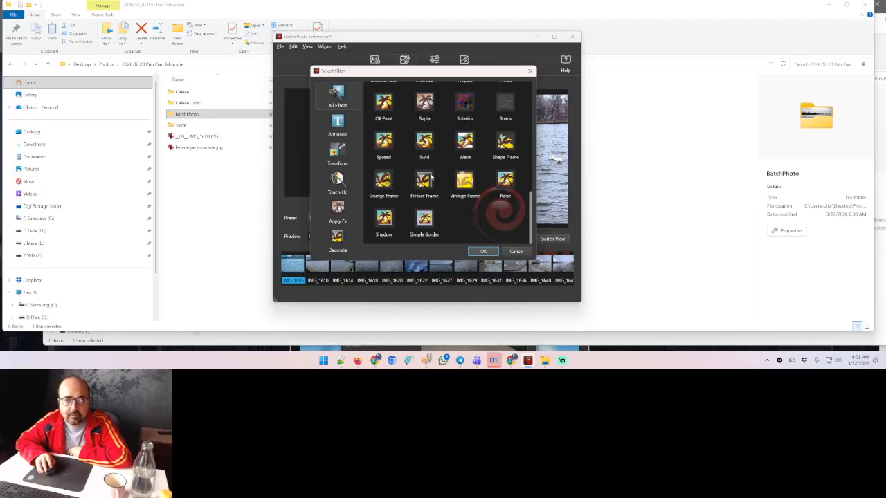
pyautogui.click(430, 180)
pyautogui.click(483, 251)
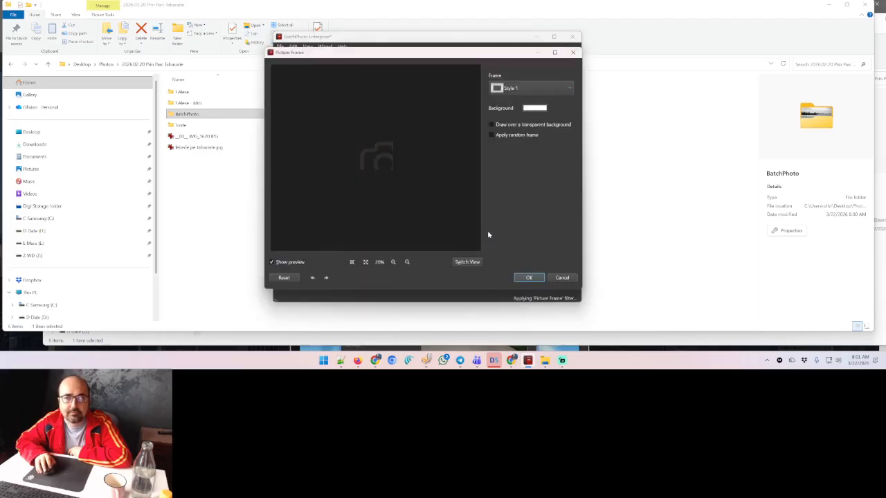
pyautogui.click(519, 87)
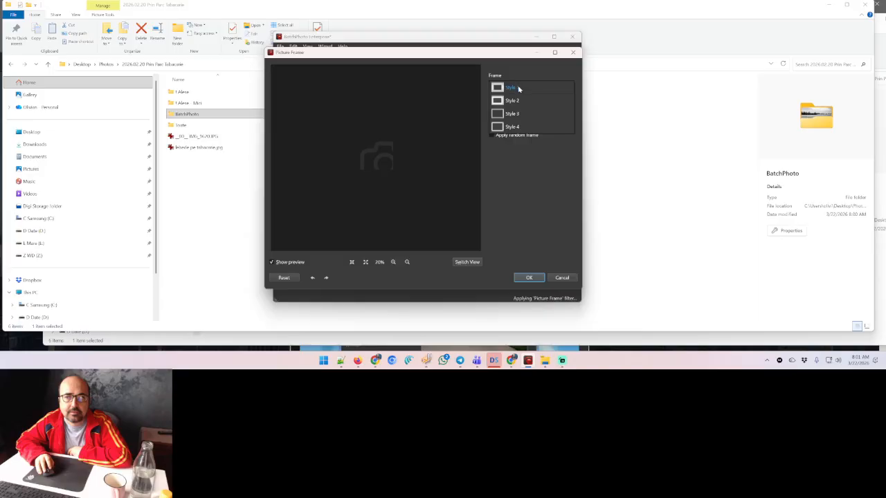
pyautogui.click(516, 101)
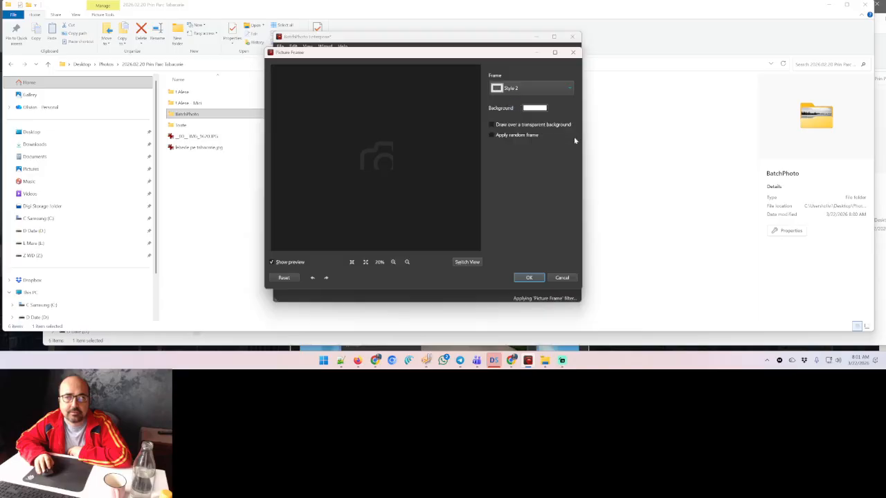
# Step: Set the picture frame's background color to #55557f, try the transparent background option on and off, and apply the filter
pyautogui.click(538, 109)
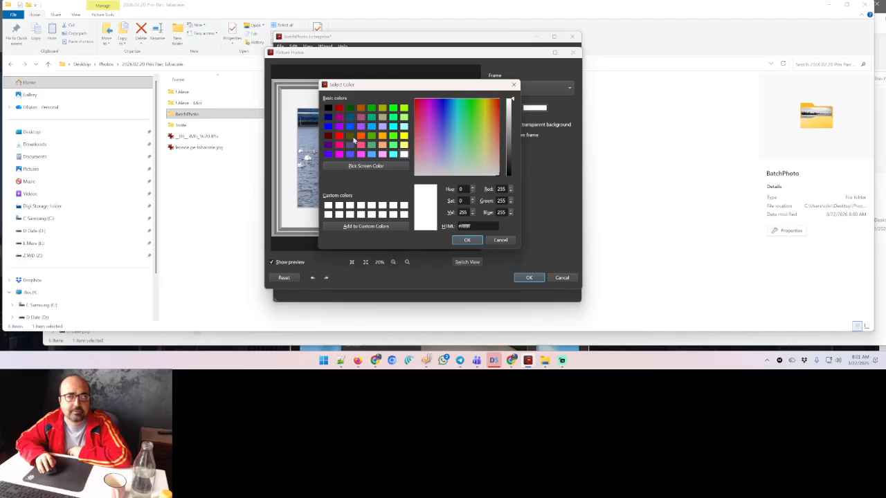
pyautogui.click(352, 137)
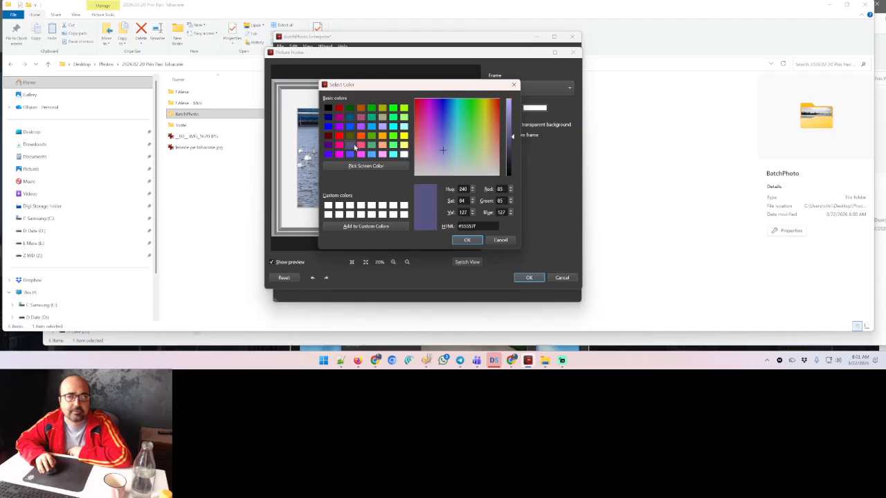
pyautogui.click(461, 239)
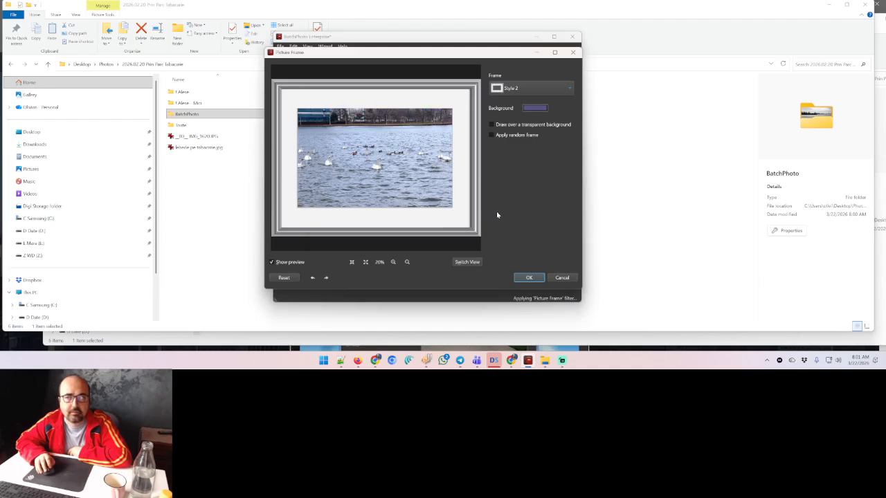
pyautogui.click(503, 125)
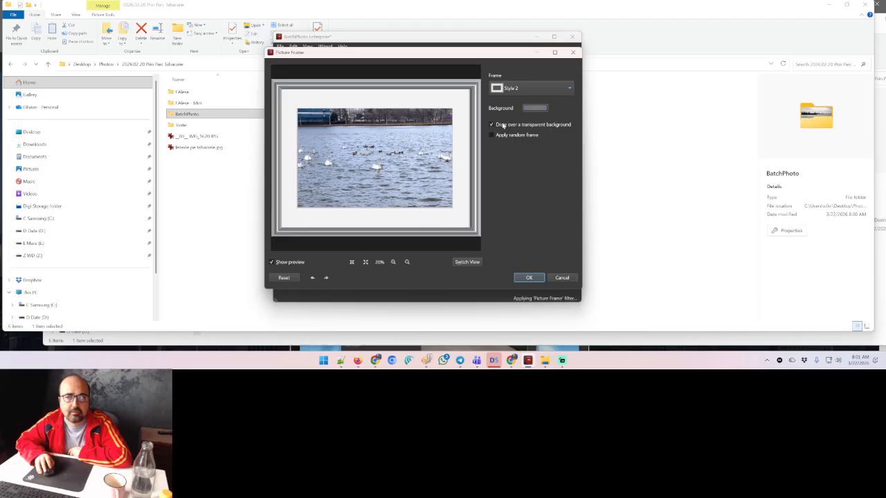
pyautogui.click(503, 125)
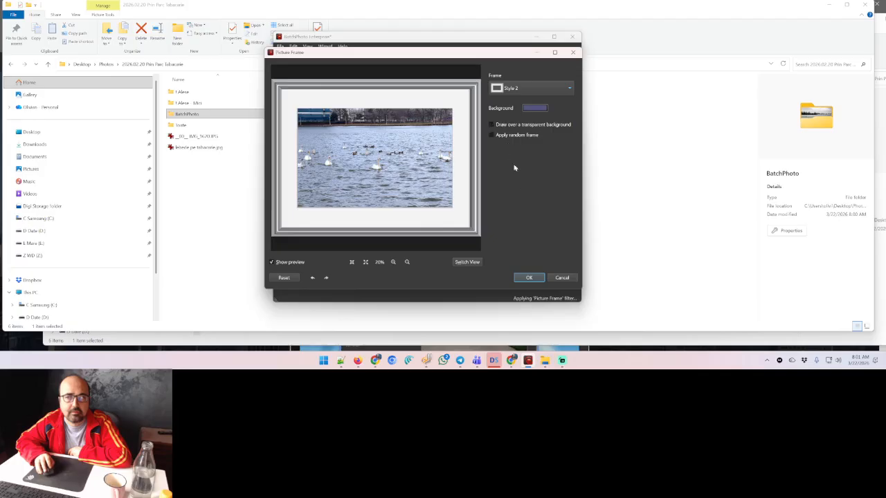
pyautogui.click(529, 277)
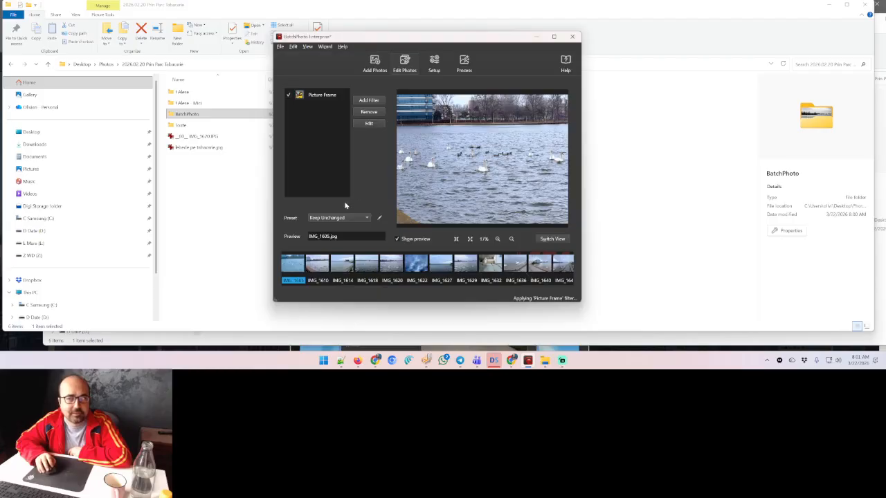
# Step: Add a Date annotation filter and set its font color to red (#ff0000)
pyautogui.click(371, 102)
pyautogui.click(337, 127)
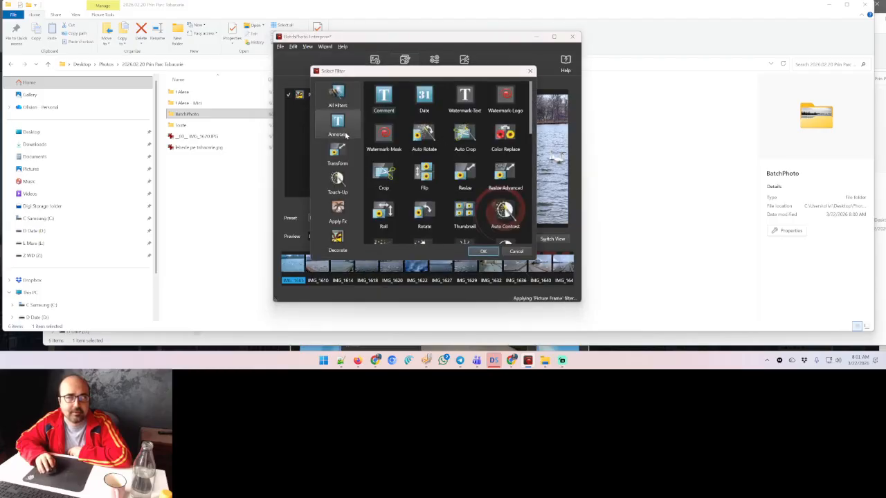
pyautogui.click(426, 104)
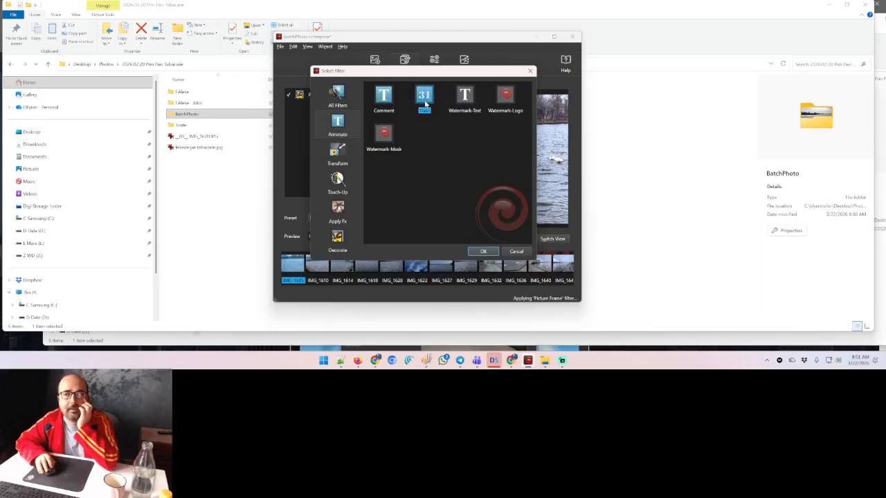
pyautogui.click(482, 252)
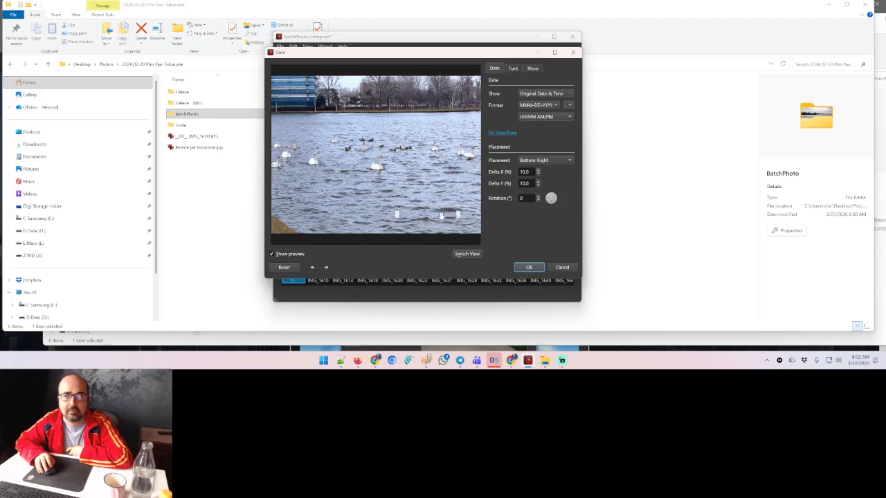
pyautogui.click(512, 69)
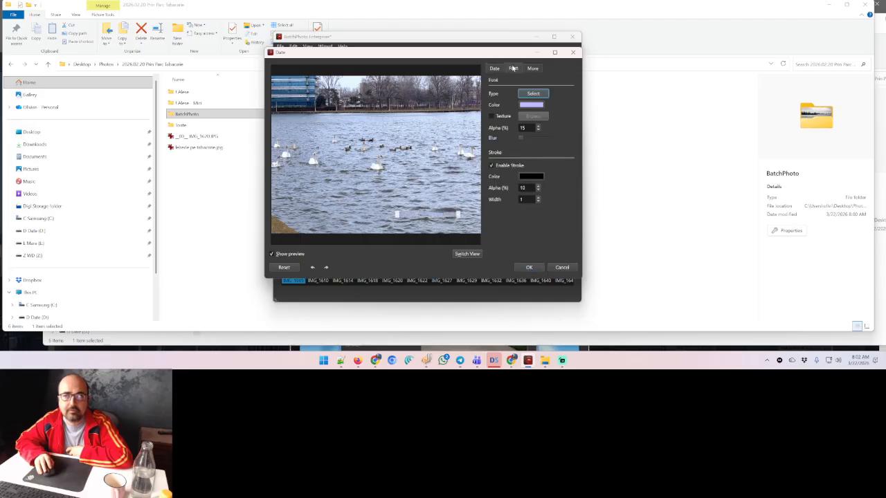
pyautogui.click(537, 108)
pyautogui.click(341, 130)
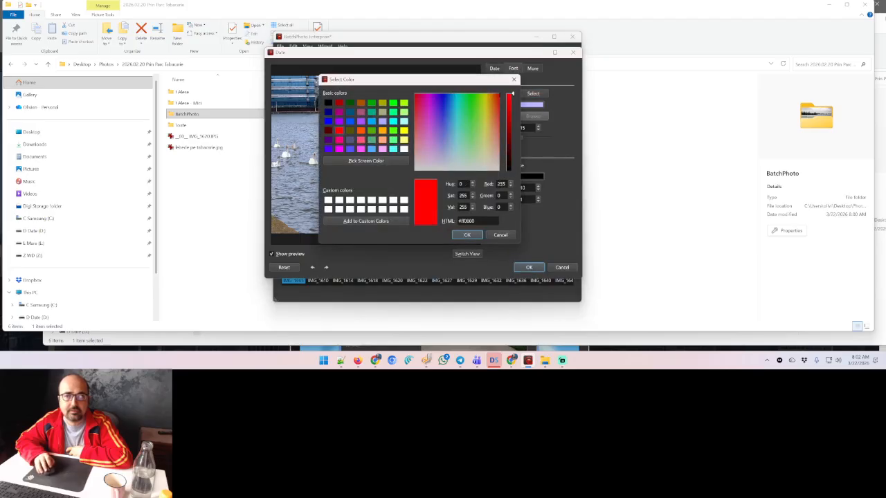
pyautogui.click(468, 235)
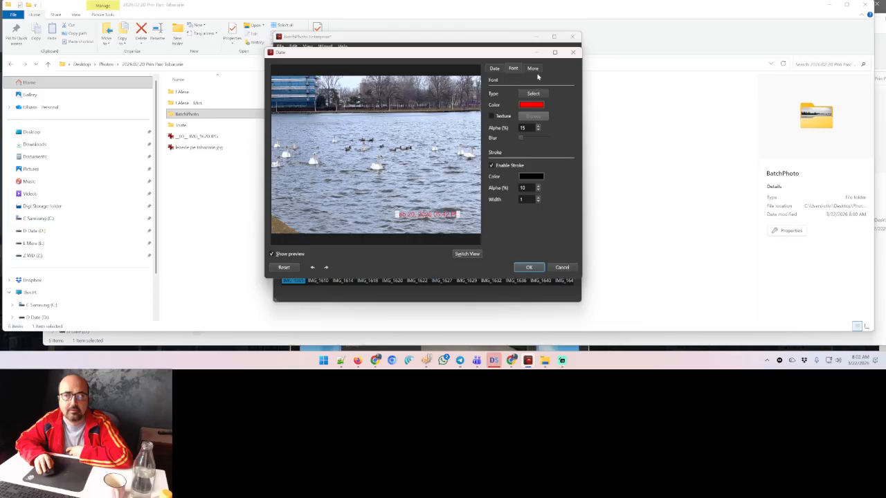
# Step: Check the date stamp's shadow and box options, set its date format to YYYY-MM-DD and apply the filter
pyautogui.click(533, 68)
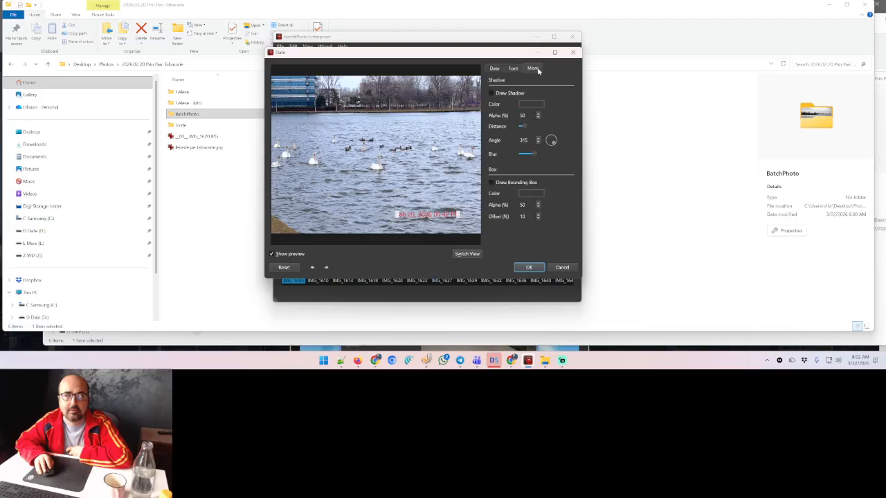
pyautogui.click(495, 71)
pyautogui.click(534, 105)
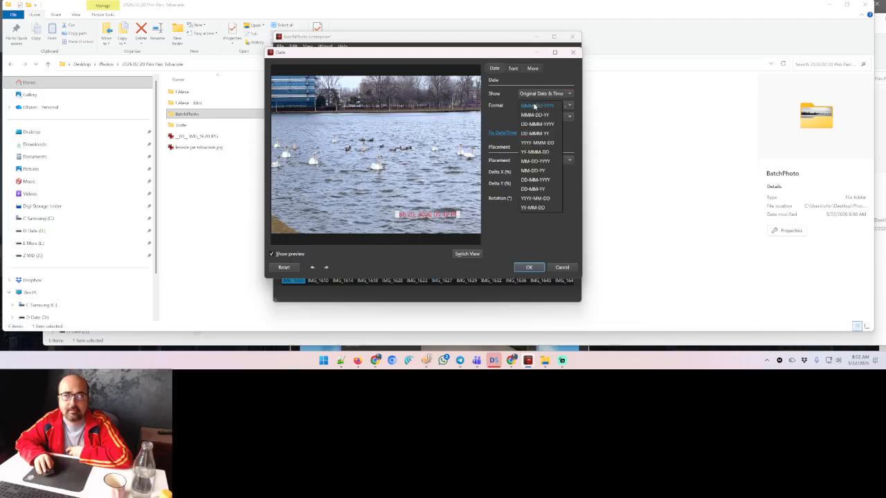
pyautogui.click(544, 144)
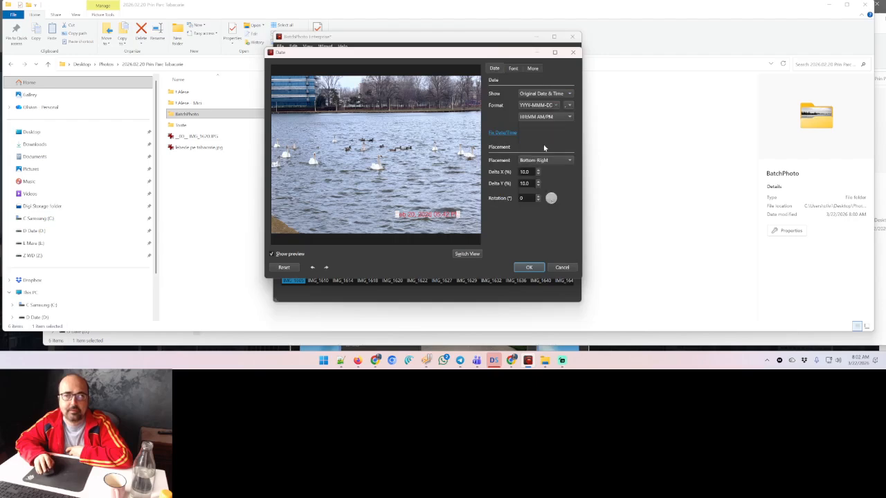
pyautogui.click(544, 106)
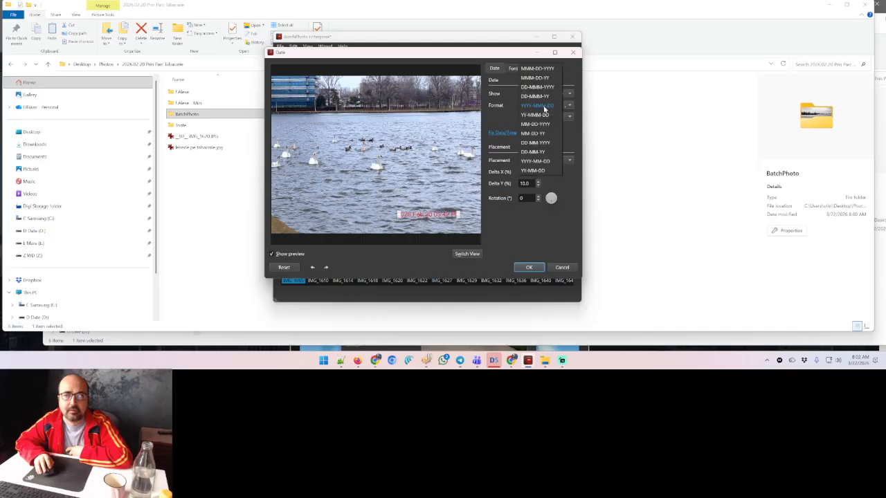
pyautogui.click(552, 161)
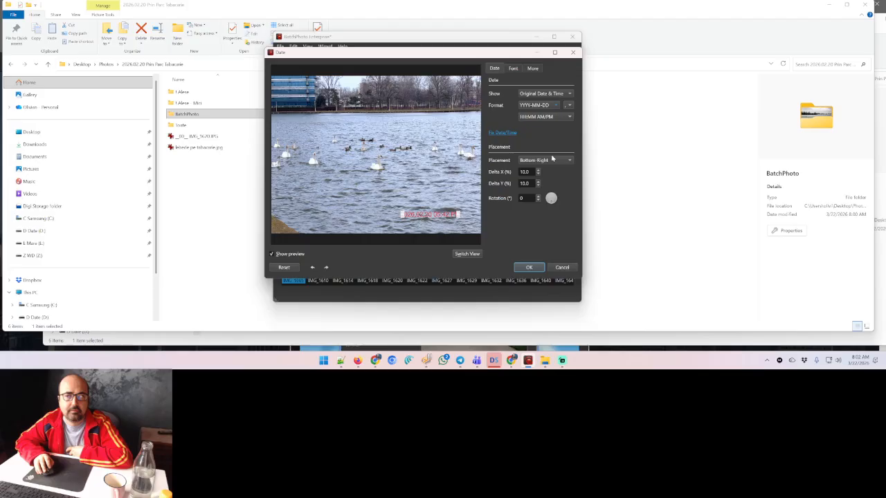
pyautogui.click(529, 266)
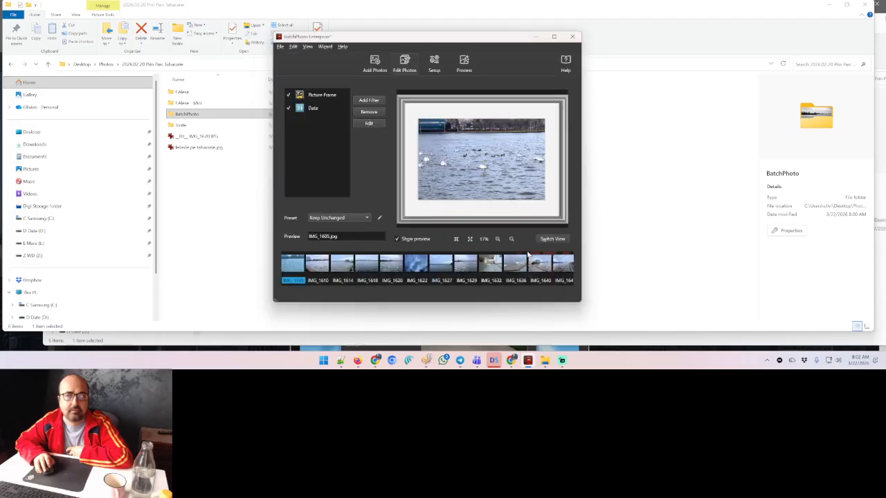
pyautogui.click(372, 101)
pyautogui.click(346, 157)
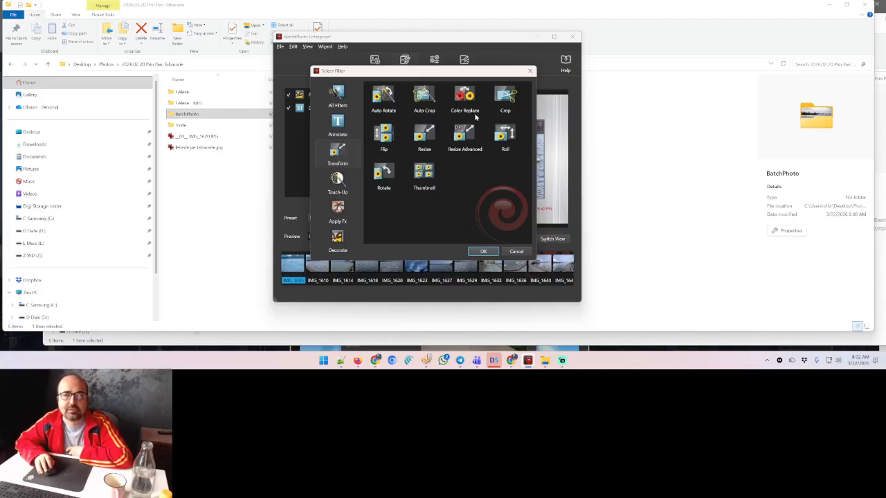
pyautogui.click(333, 186)
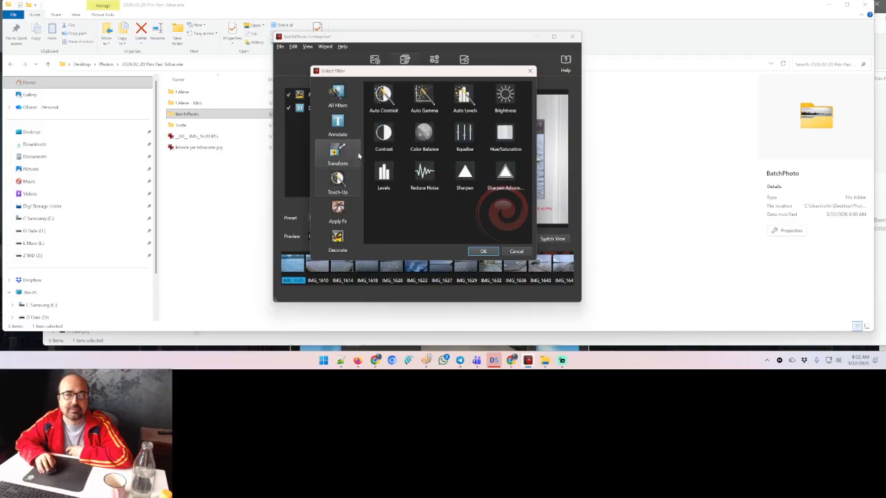
pyautogui.click(342, 156)
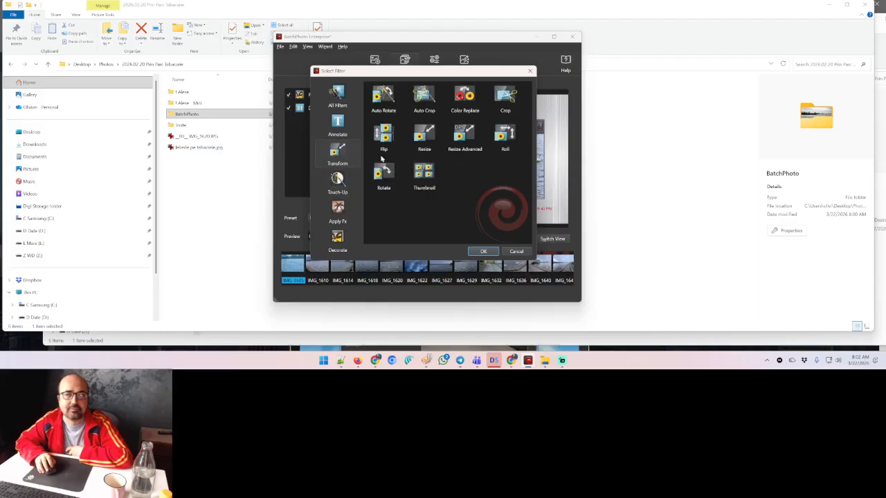
pyautogui.click(354, 186)
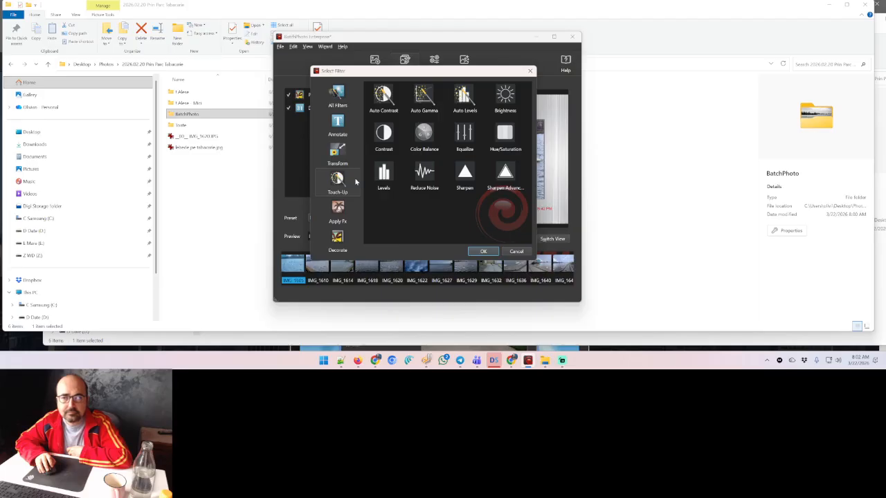
pyautogui.click(384, 174)
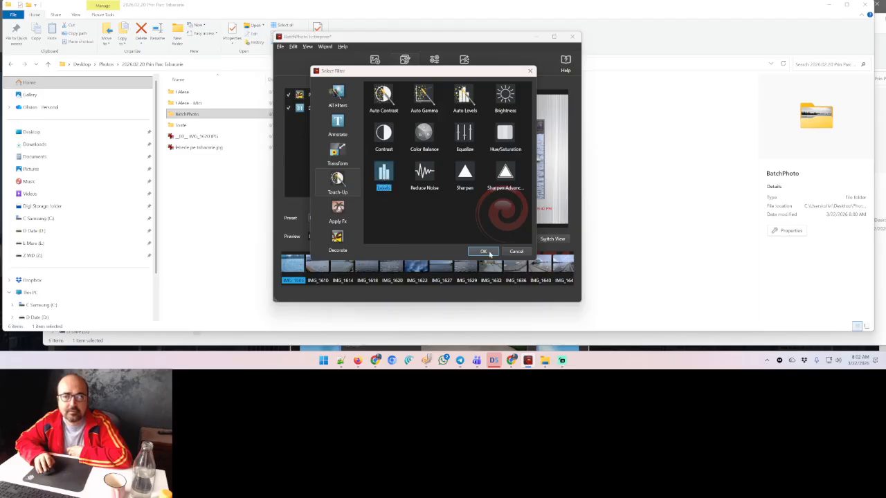
pyautogui.click(483, 251)
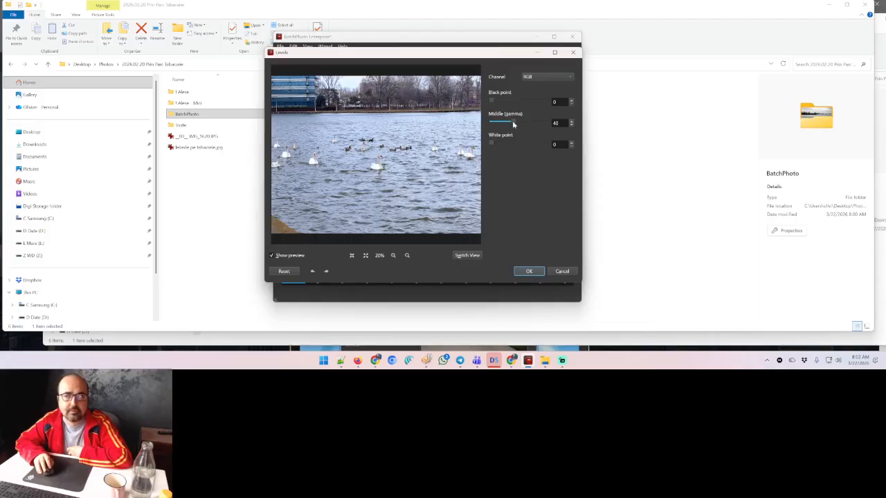
pyautogui.moveTo(514, 123); pyautogui.dragTo(508, 124)
pyautogui.moveTo(508, 125); pyautogui.dragTo(529, 124)
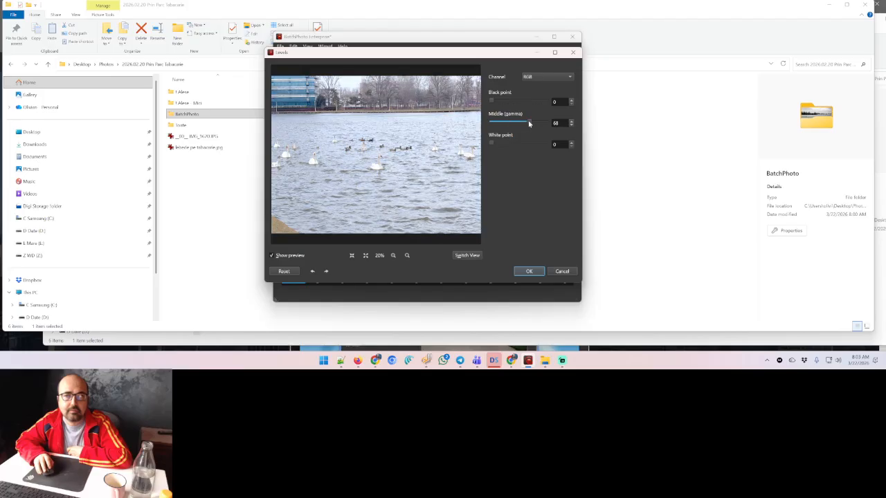
pyautogui.moveTo(530, 124)
pyautogui.mouseDown()
pyautogui.moveTo(498, 123)
pyautogui.moveTo(514, 122)
pyautogui.mouseUp()
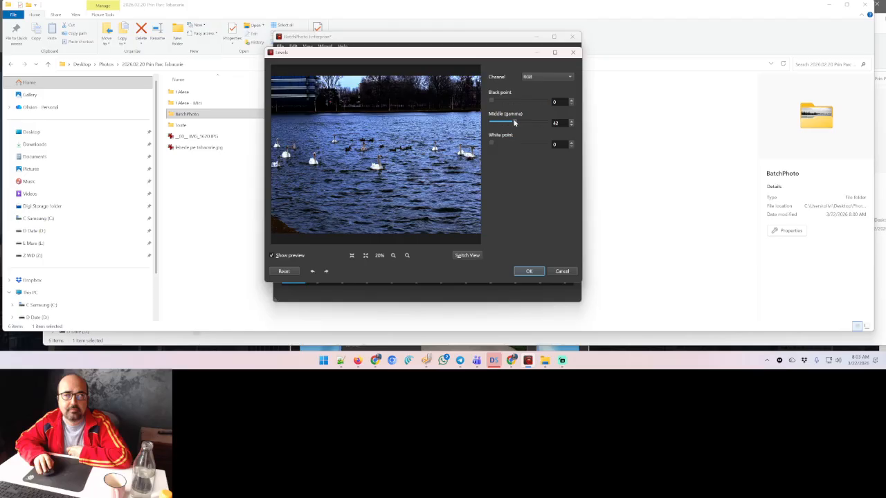
pyautogui.click(562, 270)
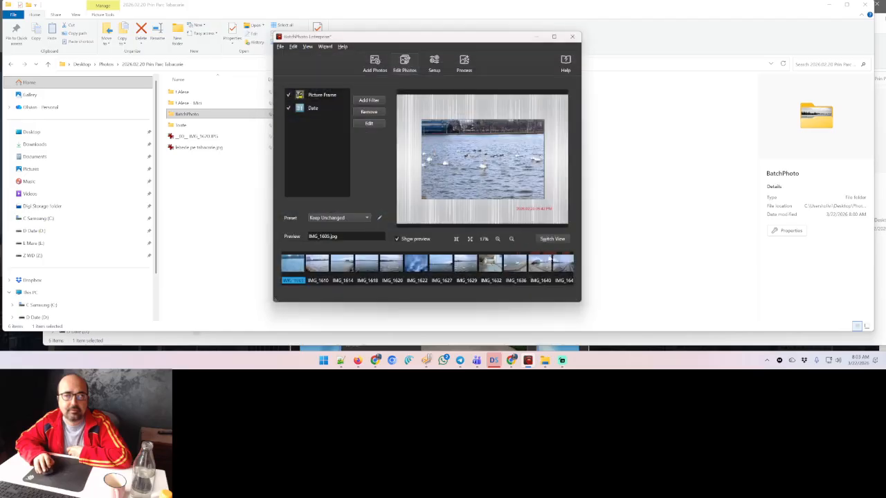
# Step: Add a Brightness touch-up filter, set its lightness to 6 and apply it
pyautogui.click(370, 101)
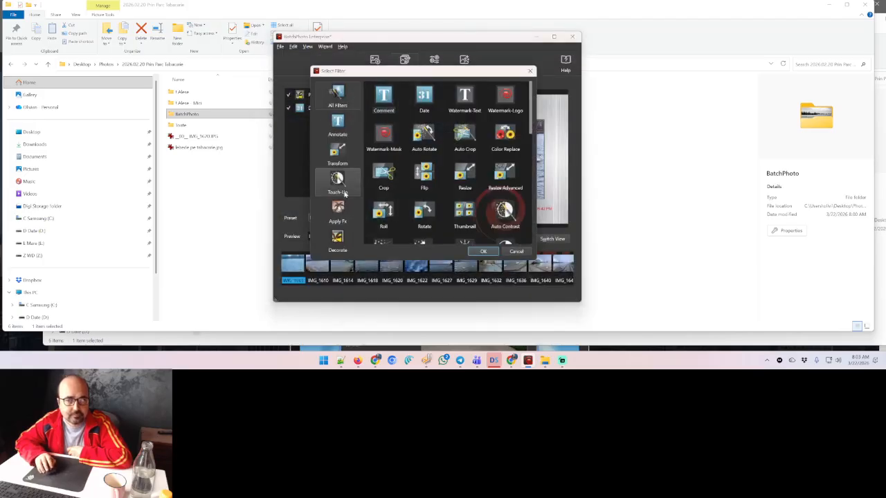
pyautogui.click(338, 212)
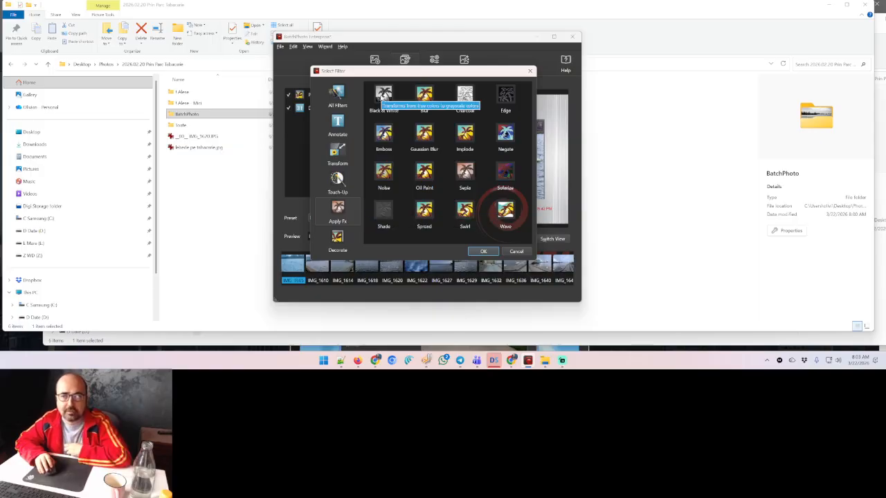
pyautogui.click(337, 181)
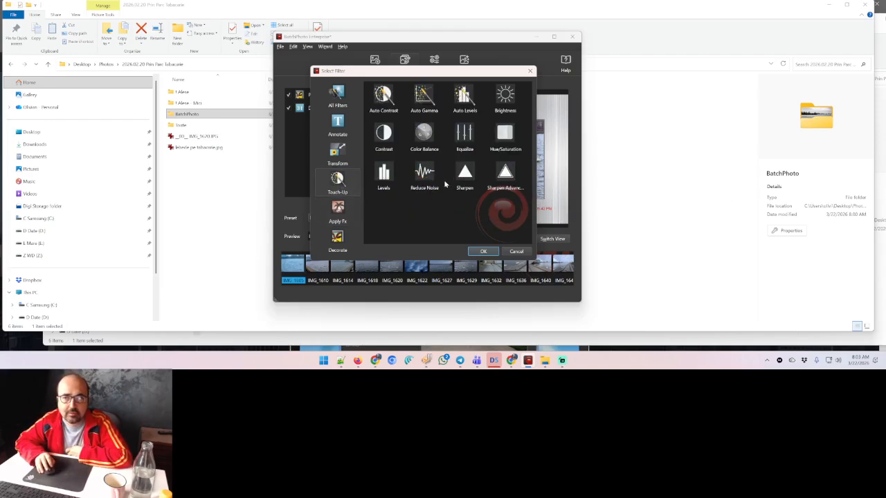
pyautogui.doubleClick(505, 97)
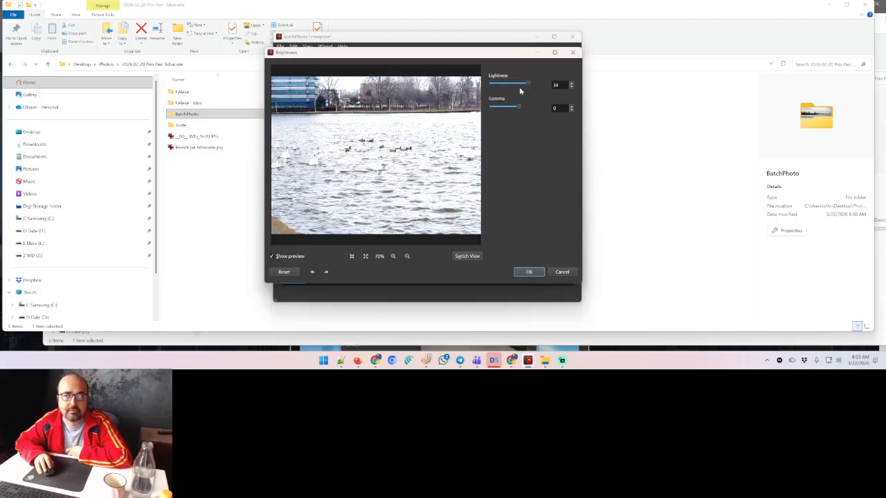
pyautogui.moveTo(525, 84); pyautogui.dragTo(522, 84)
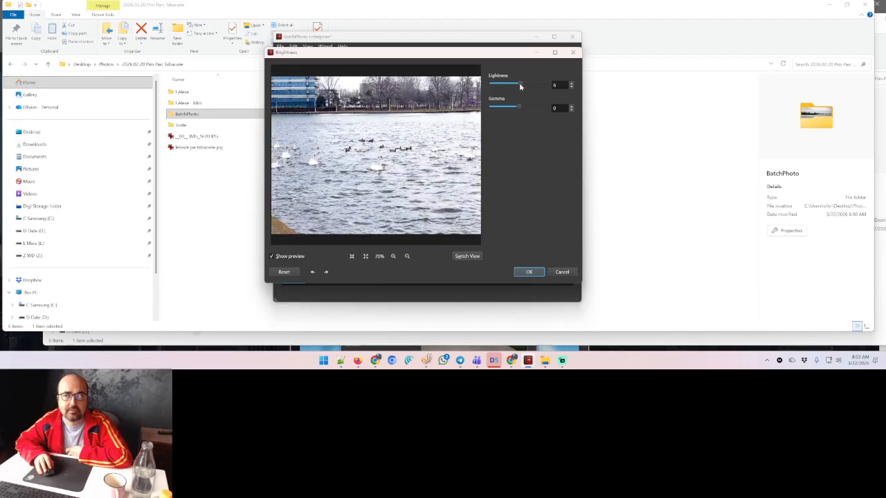
pyautogui.click(528, 272)
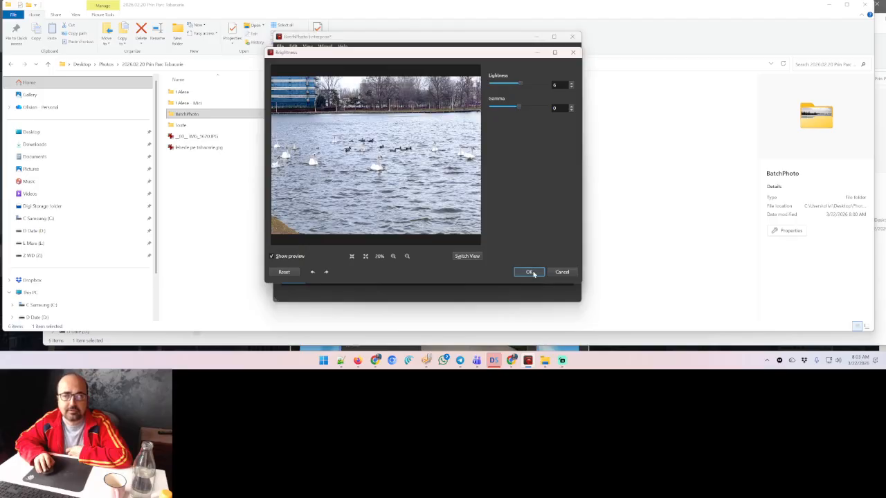
# Step: Add the Auto Levels touch-up filter to the filter list and apply it
pyautogui.click(371, 104)
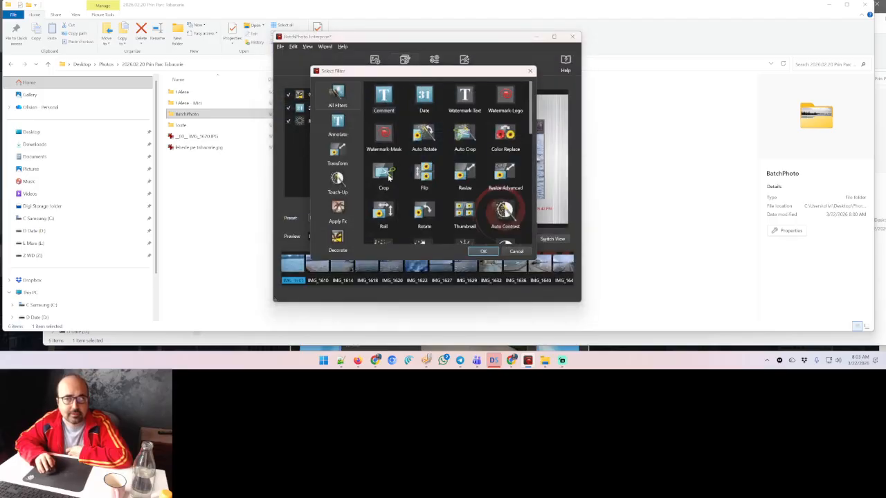
pyautogui.click(338, 211)
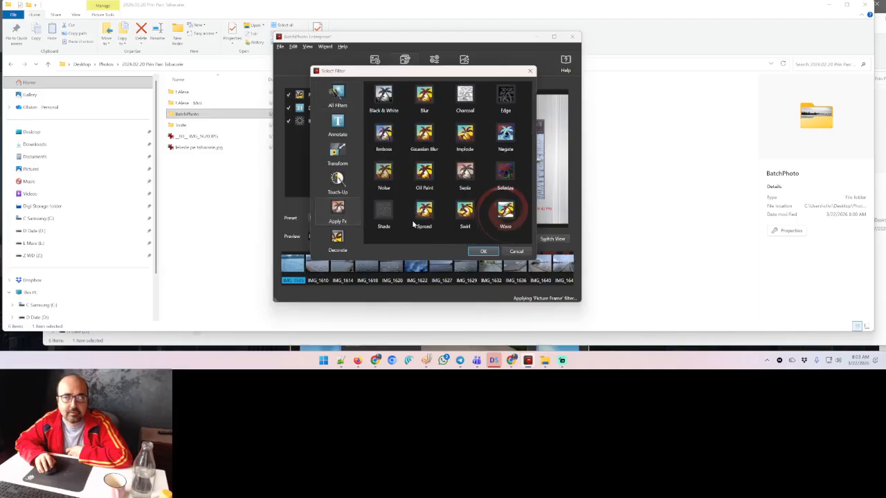
pyautogui.click(337, 180)
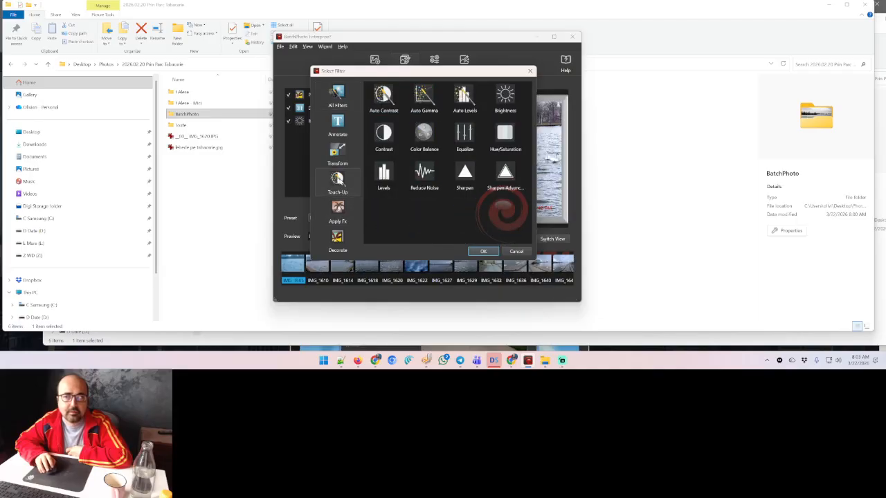
pyautogui.click(470, 90)
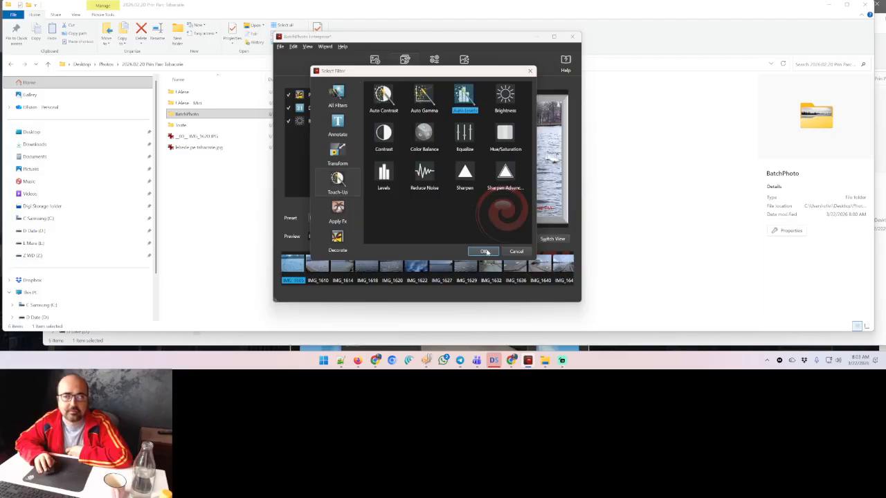
pyautogui.click(486, 252)
pyautogui.click(529, 266)
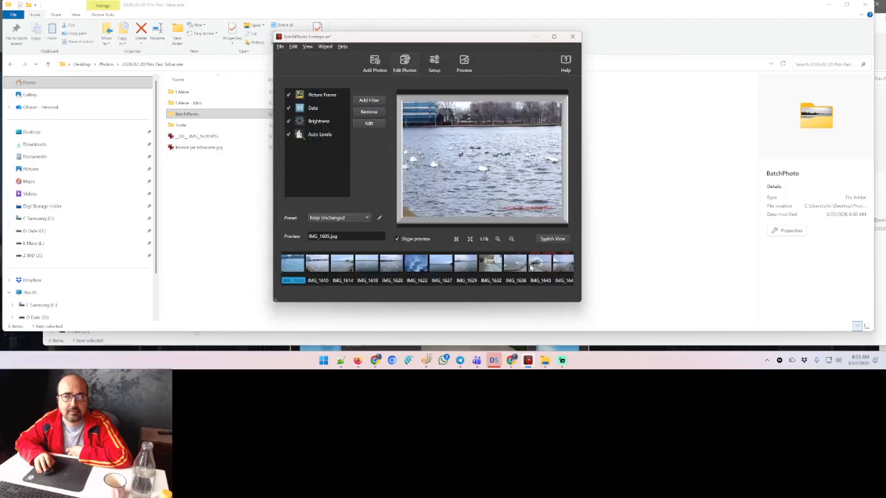
# Step: Look through the decoration and effect filters, add the Auto Contrast touch-up filter and apply it
pyautogui.click(368, 100)
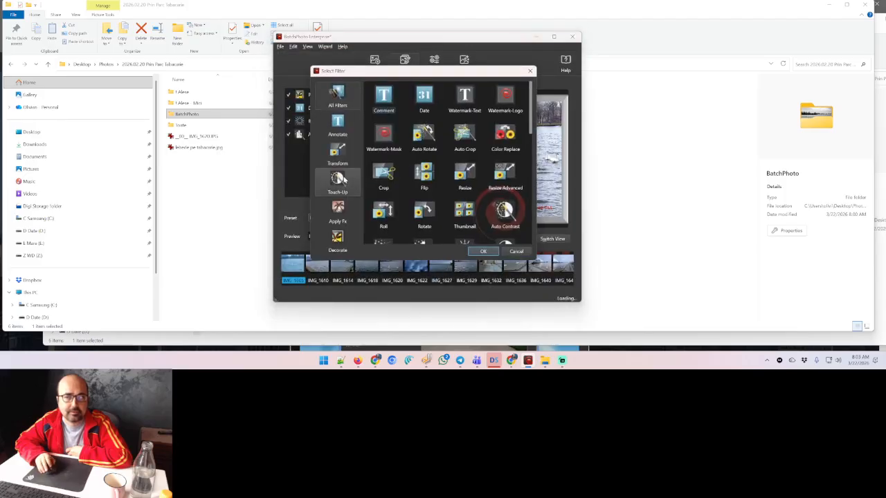
pyautogui.click(354, 243)
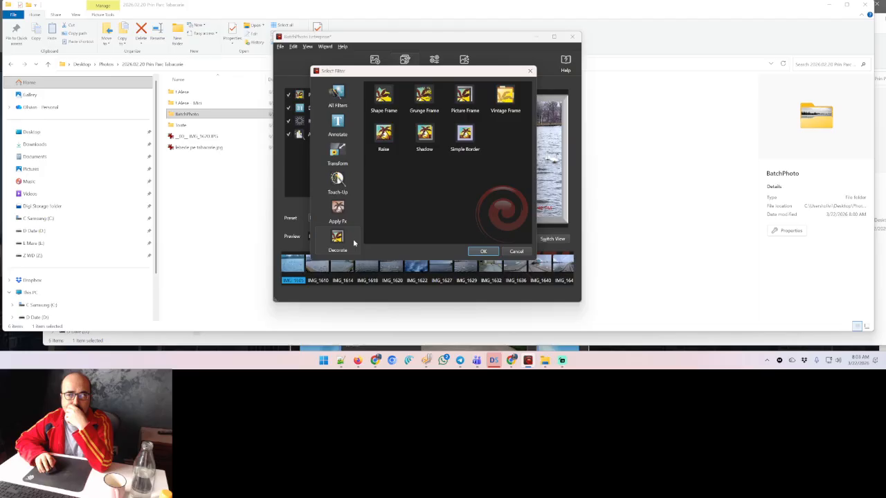
pyautogui.click(347, 220)
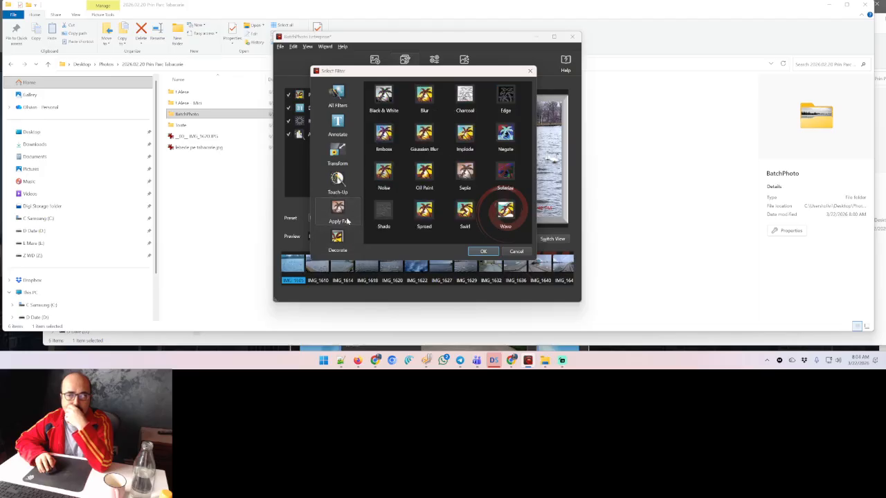
pyautogui.click(348, 197)
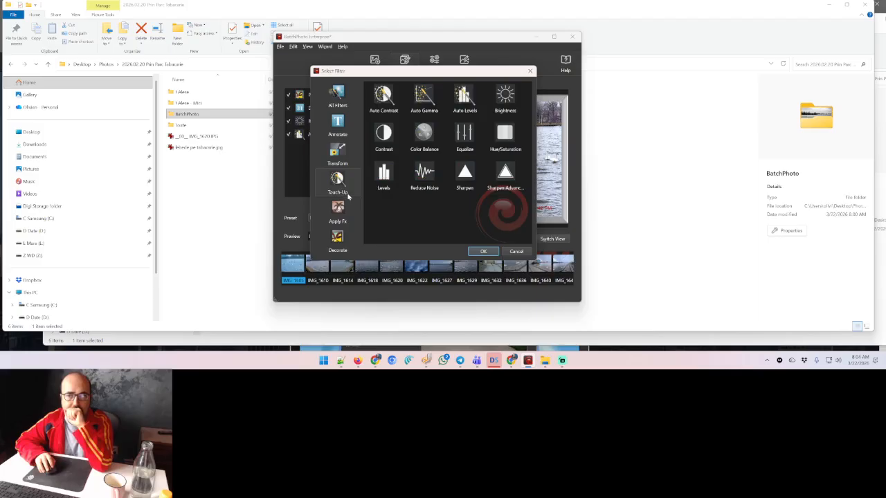
pyautogui.click(383, 97)
pyautogui.click(483, 252)
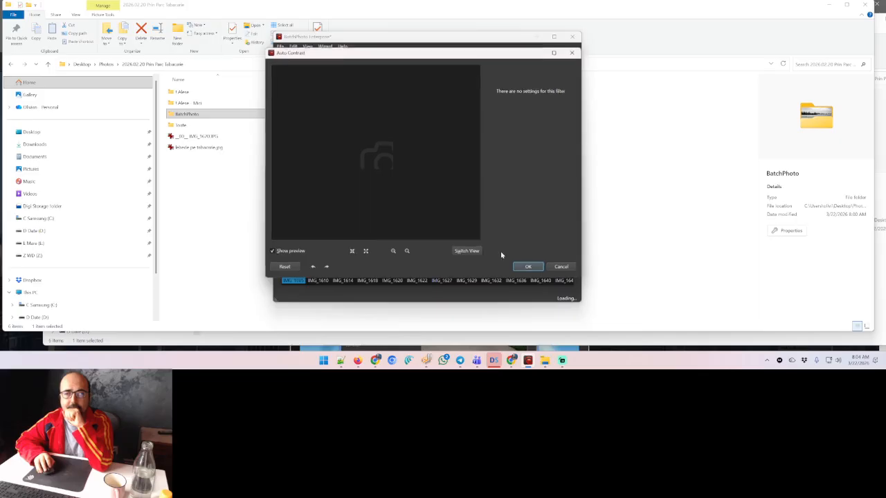
pyautogui.click(524, 266)
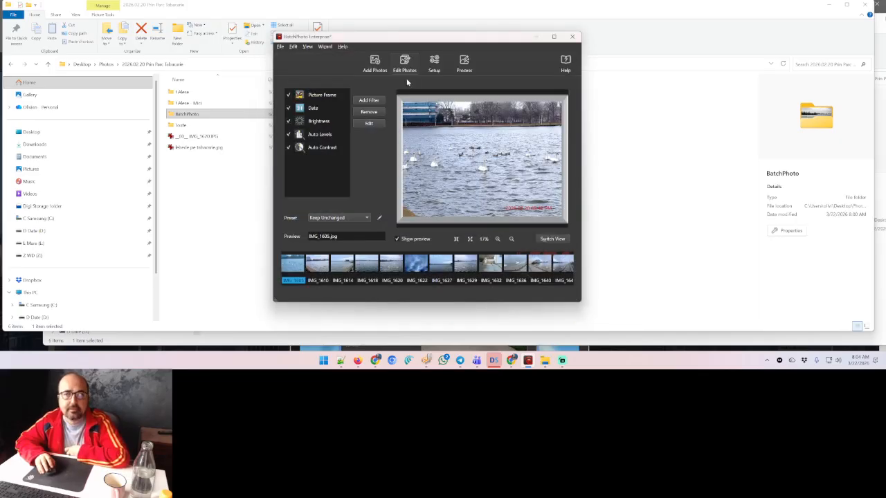
# Step: Change the output folder to BatchPhoto2 and start processing the photos as JPG
pyautogui.click(434, 63)
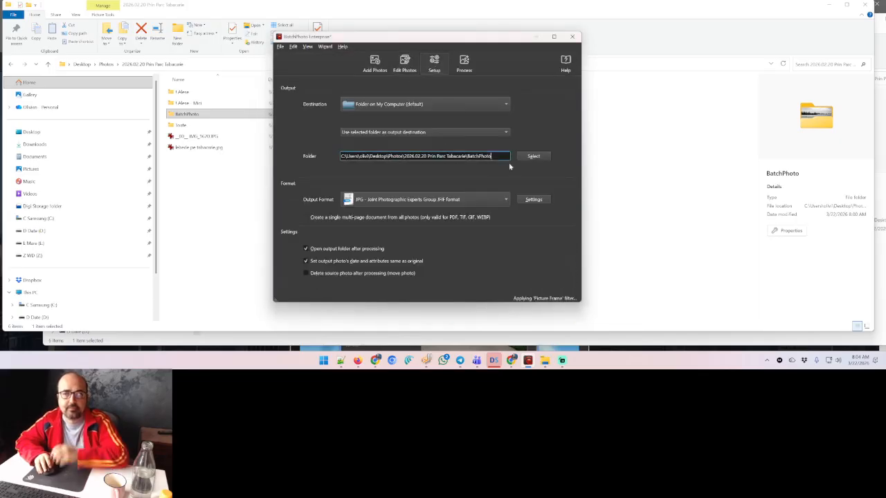
pyautogui.click(463, 63)
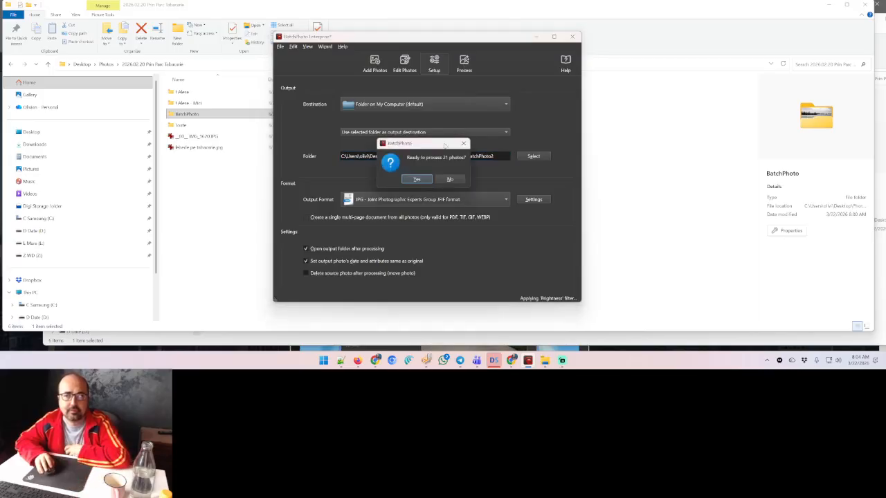
pyautogui.click(417, 179)
pyautogui.click(450, 182)
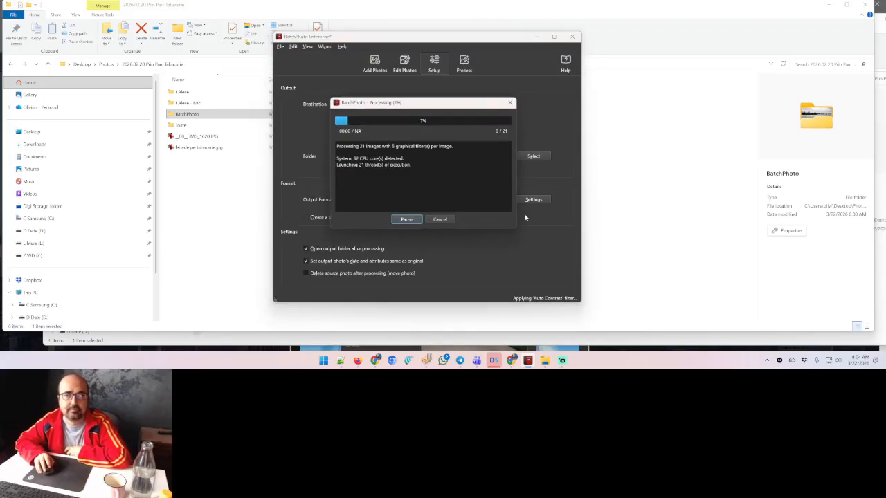
# Step: Open the BatchPhoto2 output folder in File Explorer and check the batch processing progress
pyautogui.click(237, 191)
pyautogui.doubleClick(198, 125)
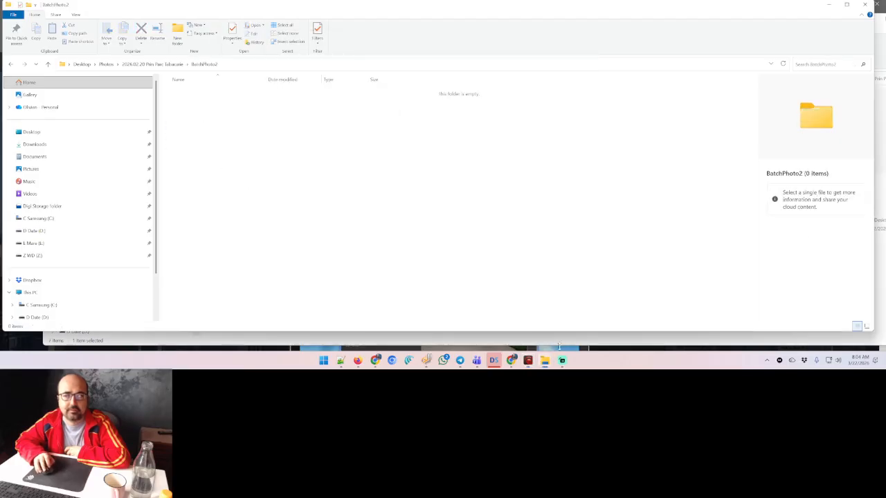
pyautogui.click(527, 361)
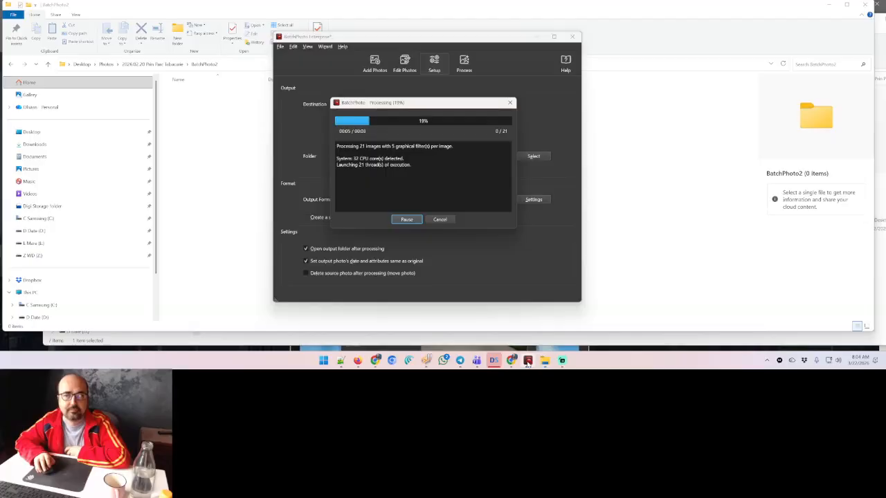
pyautogui.click(527, 360)
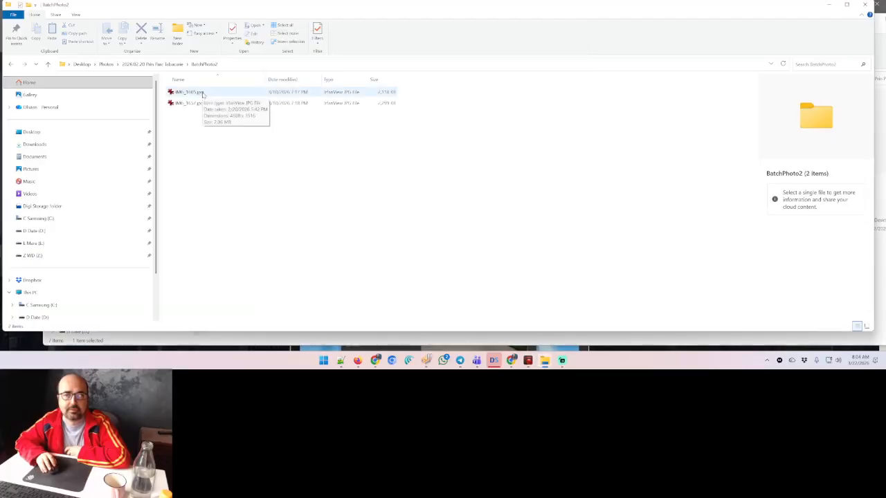
# Step: View IMG_1605.jpg and the next processed photo full screen in IrfanView, and close the viewer
pyautogui.doubleClick(203, 94)
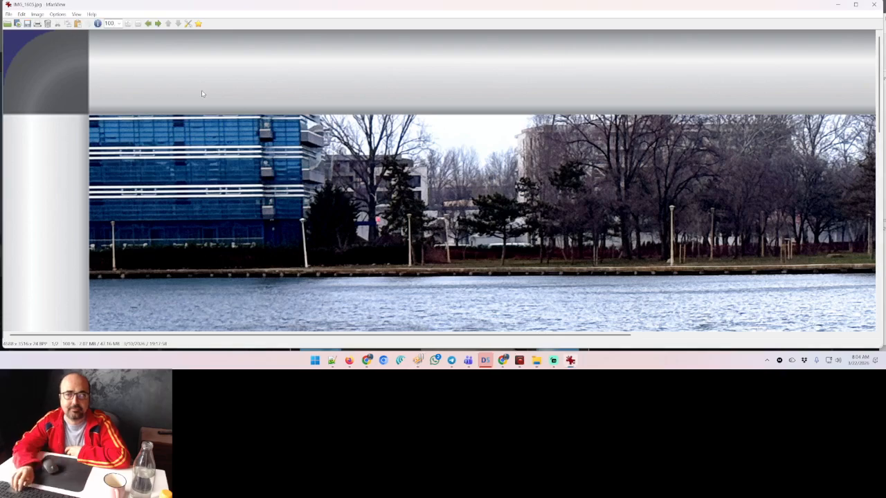
pyautogui.press('Return')
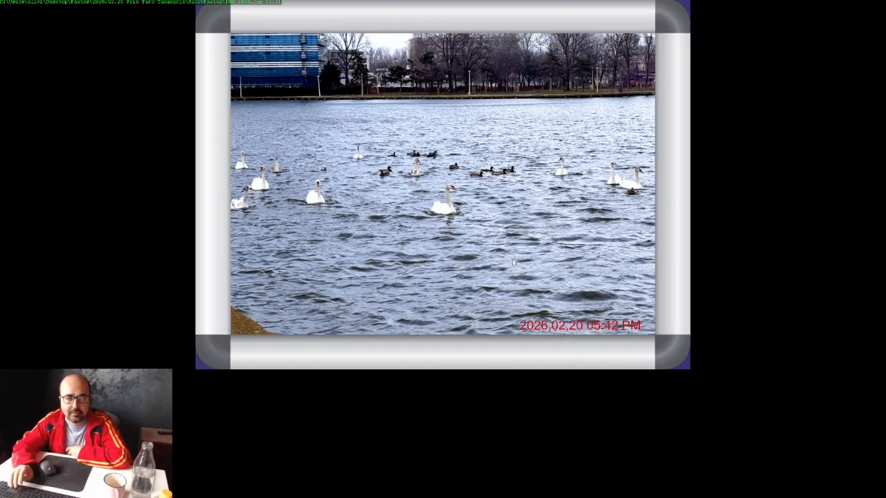
pyautogui.press('Right')
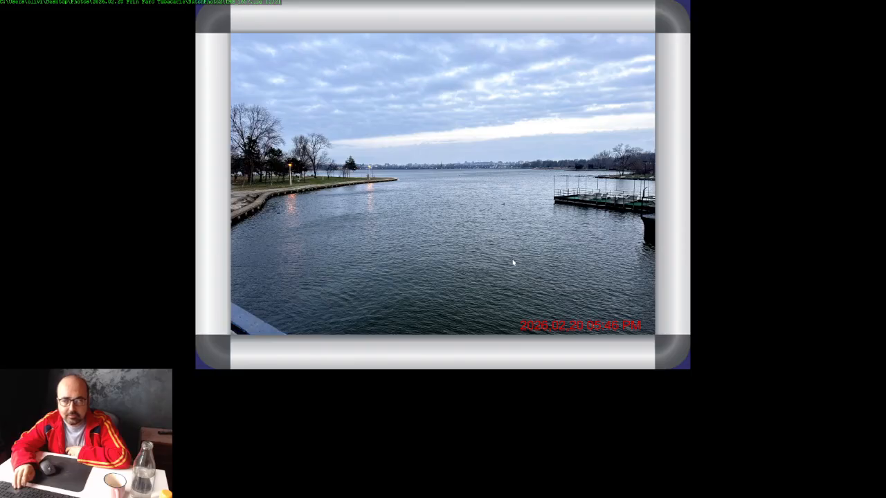
pyautogui.press('Right')
pyautogui.press('Return')
pyautogui.press('Right')
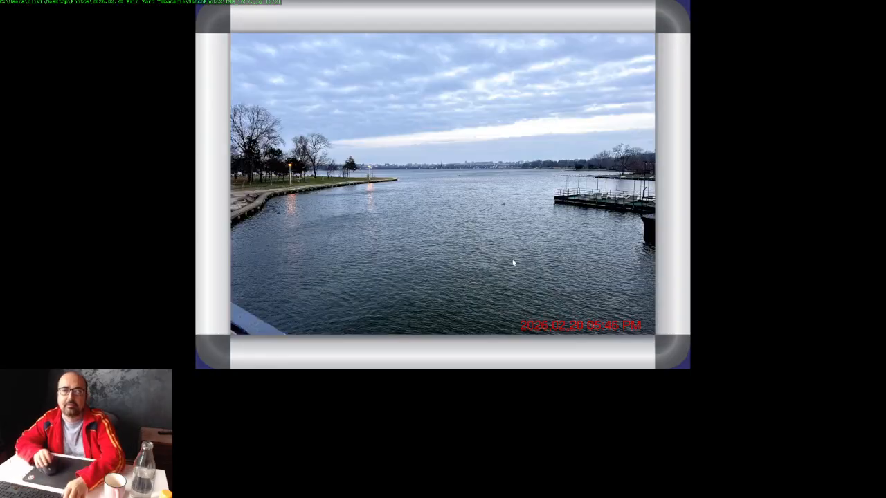
pyautogui.press('Escape')
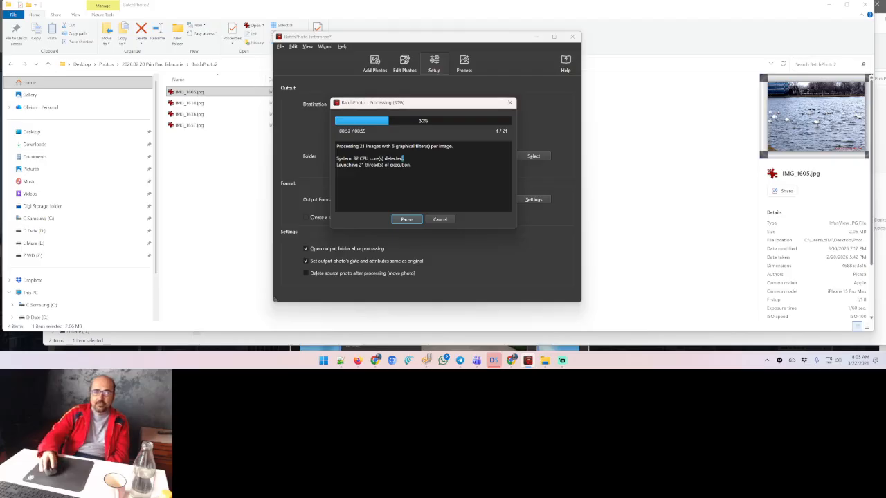
# Step: Examine the CPU core and execution thread lines in the BatchPhoto processing log
pyautogui.moveTo(403, 158); pyautogui.dragTo(344, 159)
pyautogui.moveTo(411, 164); pyautogui.dragTo(338, 164)
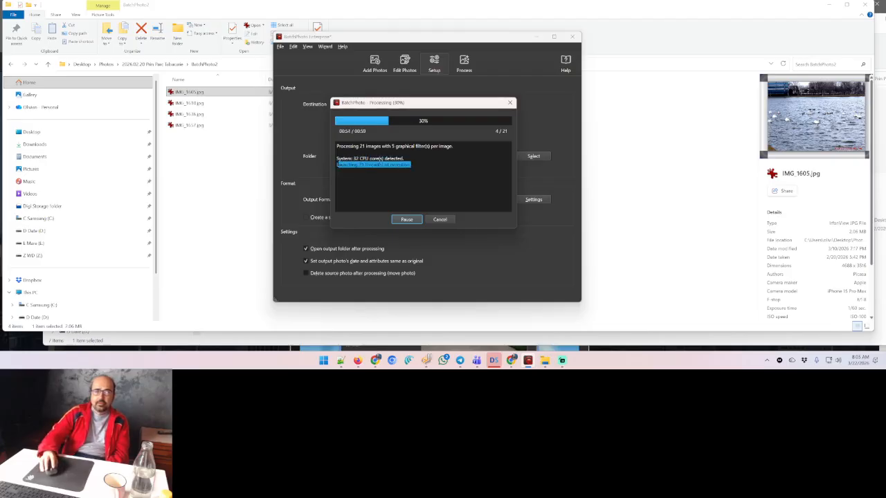